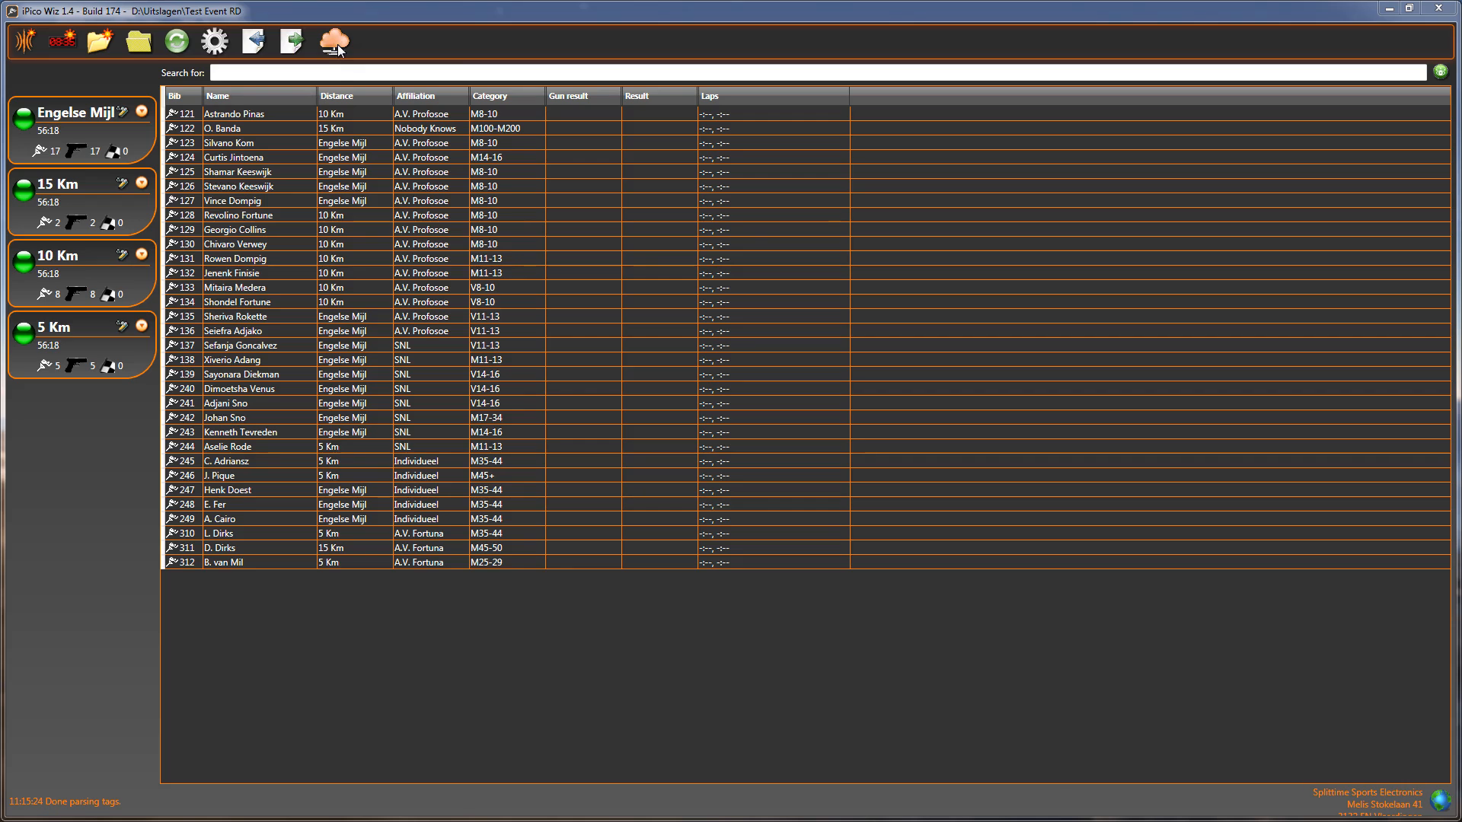
# Step: Add a new cloud event named "A New Race" dated 16-3-2014, with "Extra Info" as its extra information
pyautogui.click(337, 46)
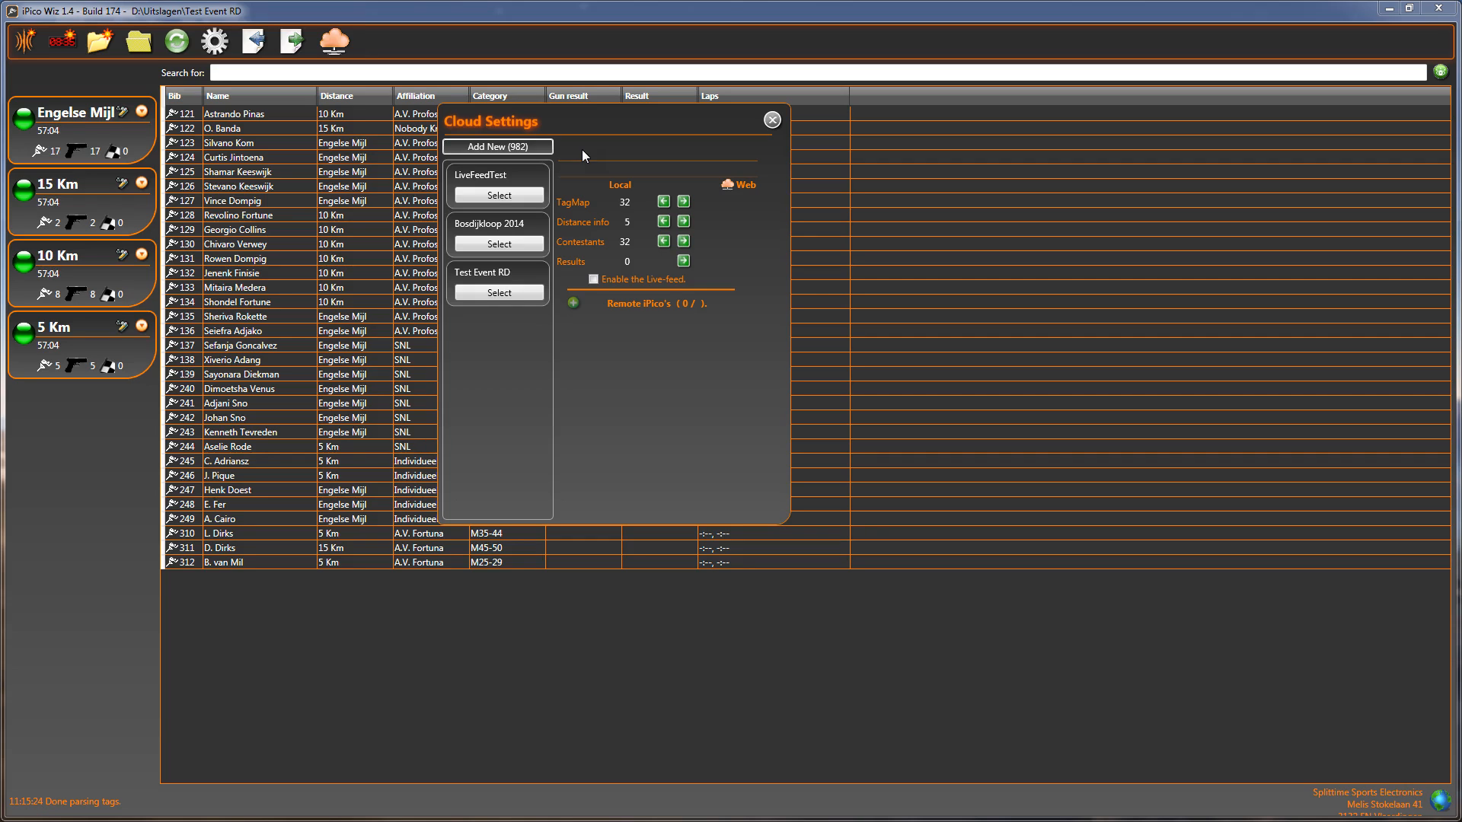
pyautogui.click(547, 144)
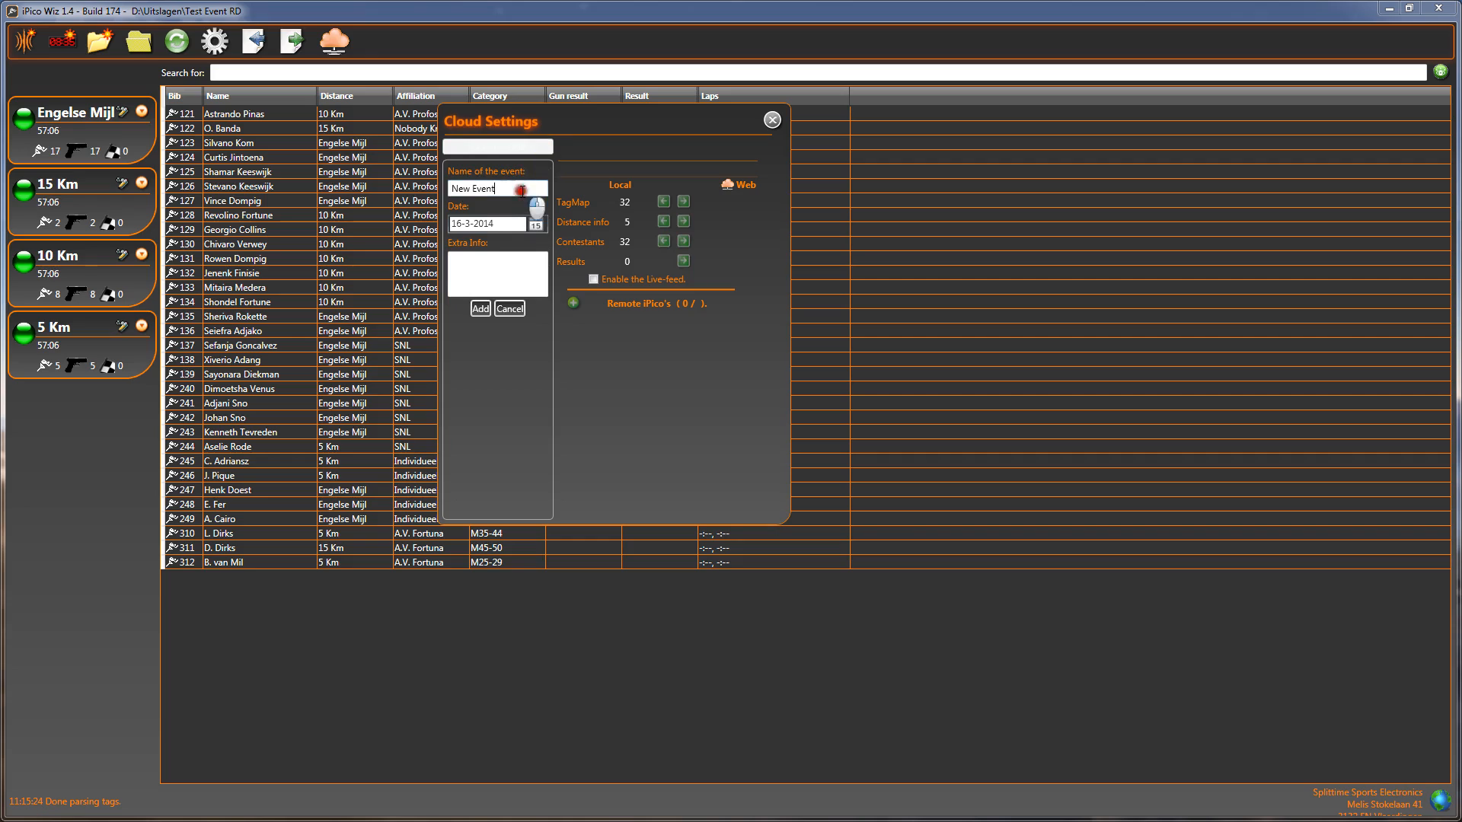
pyautogui.moveTo(522, 190); pyautogui.dragTo(441, 186)
pyautogui.write('A New Race')
pyautogui.click(535, 226)
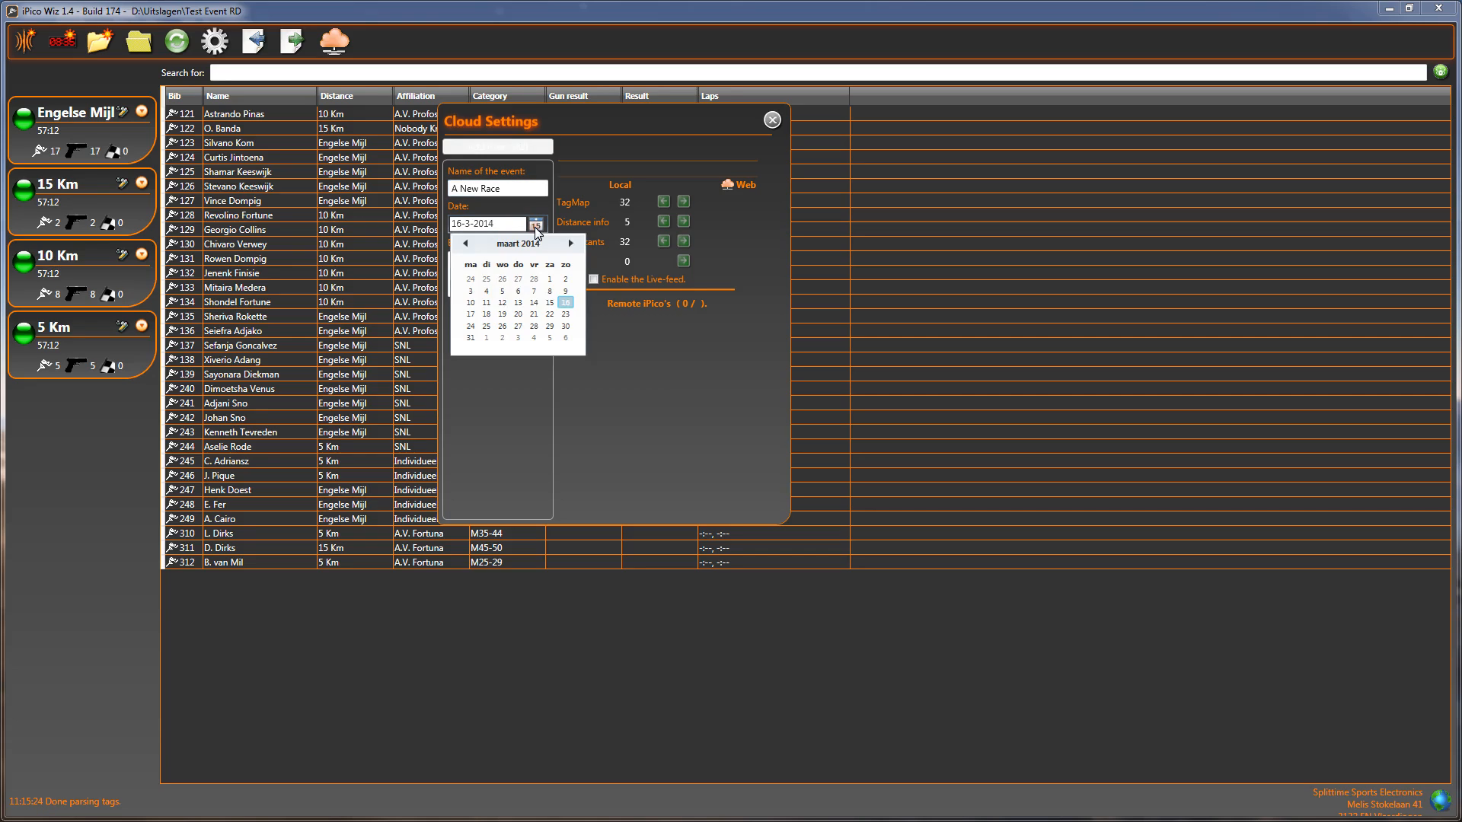
pyautogui.click(535, 226)
pyautogui.click(501, 263)
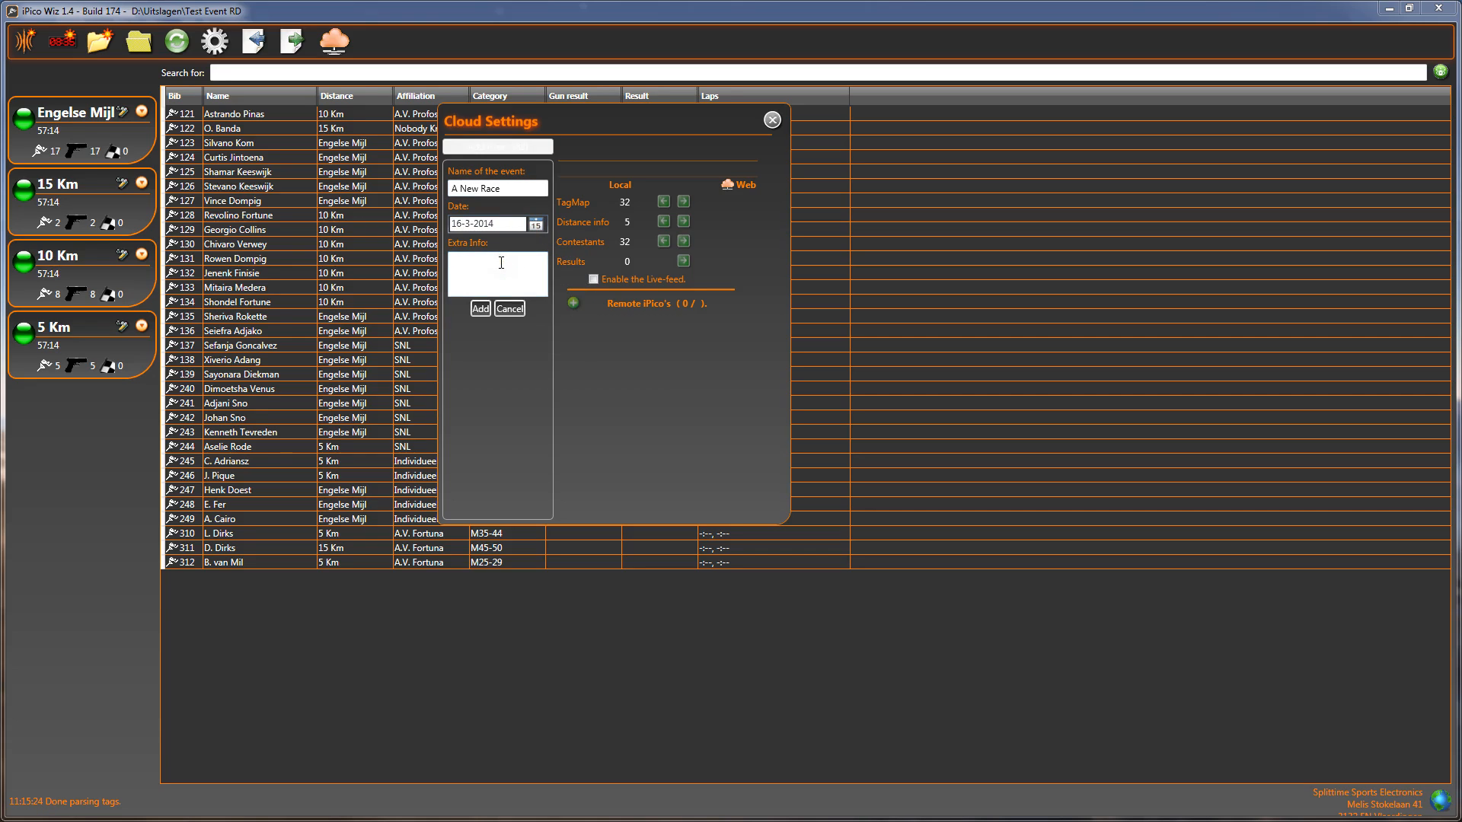
pyautogui.write('Extra Info')
pyautogui.click(480, 309)
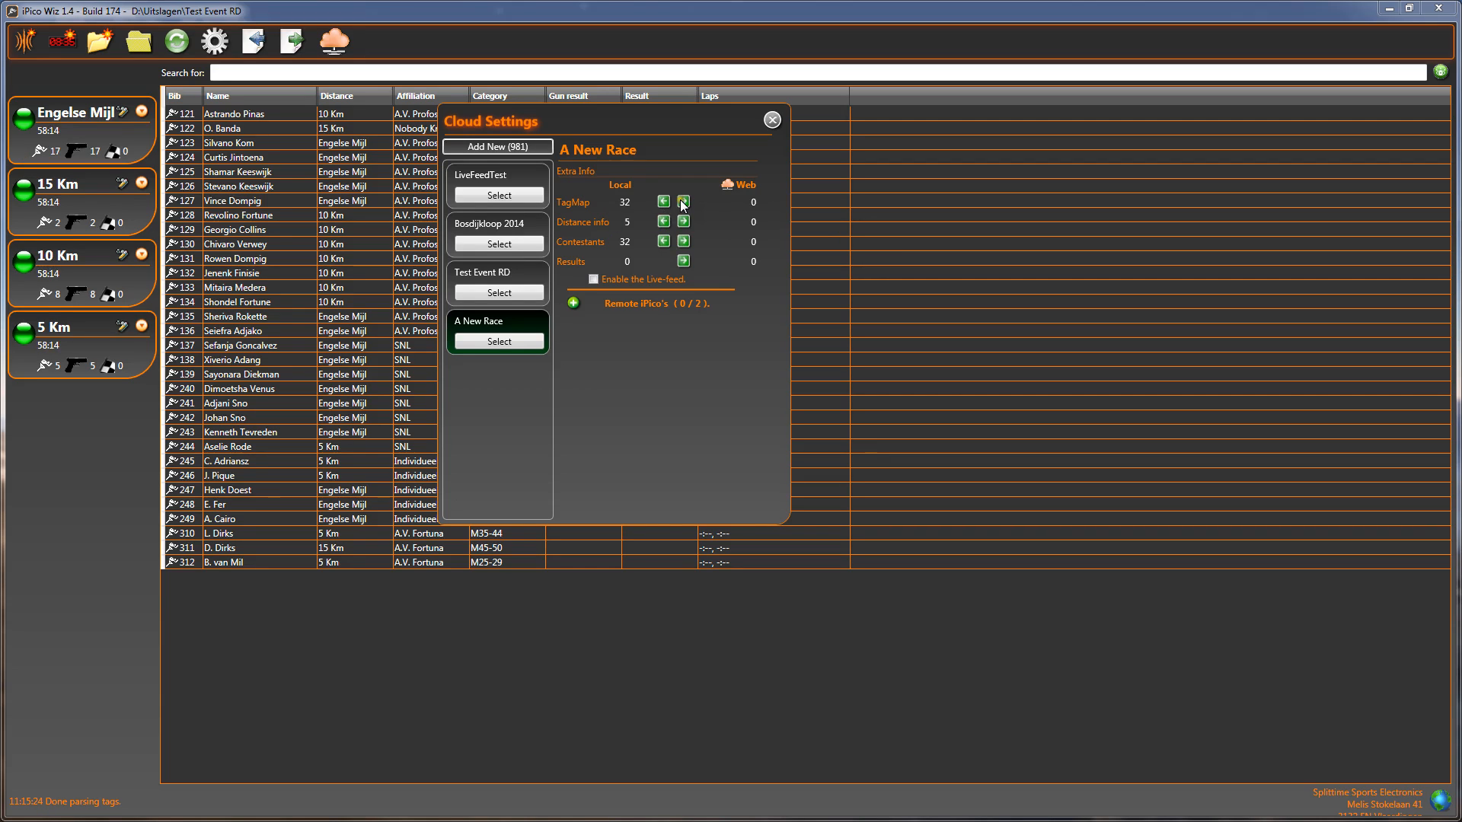
# Step: Export the local tag map, distance info and contestants to the web for the A New Race event
pyautogui.click(683, 202)
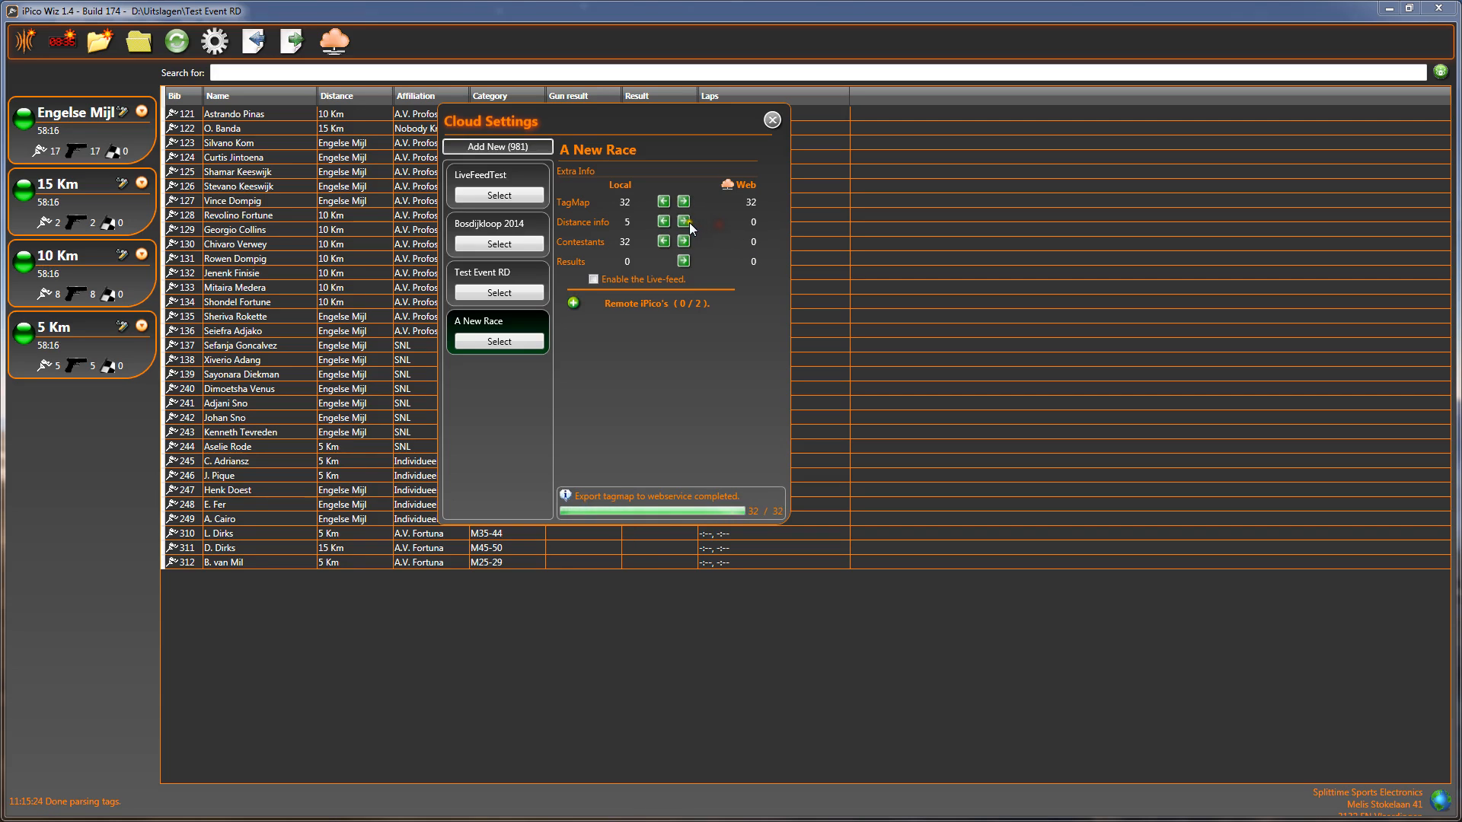
pyautogui.click(686, 223)
pyautogui.click(683, 241)
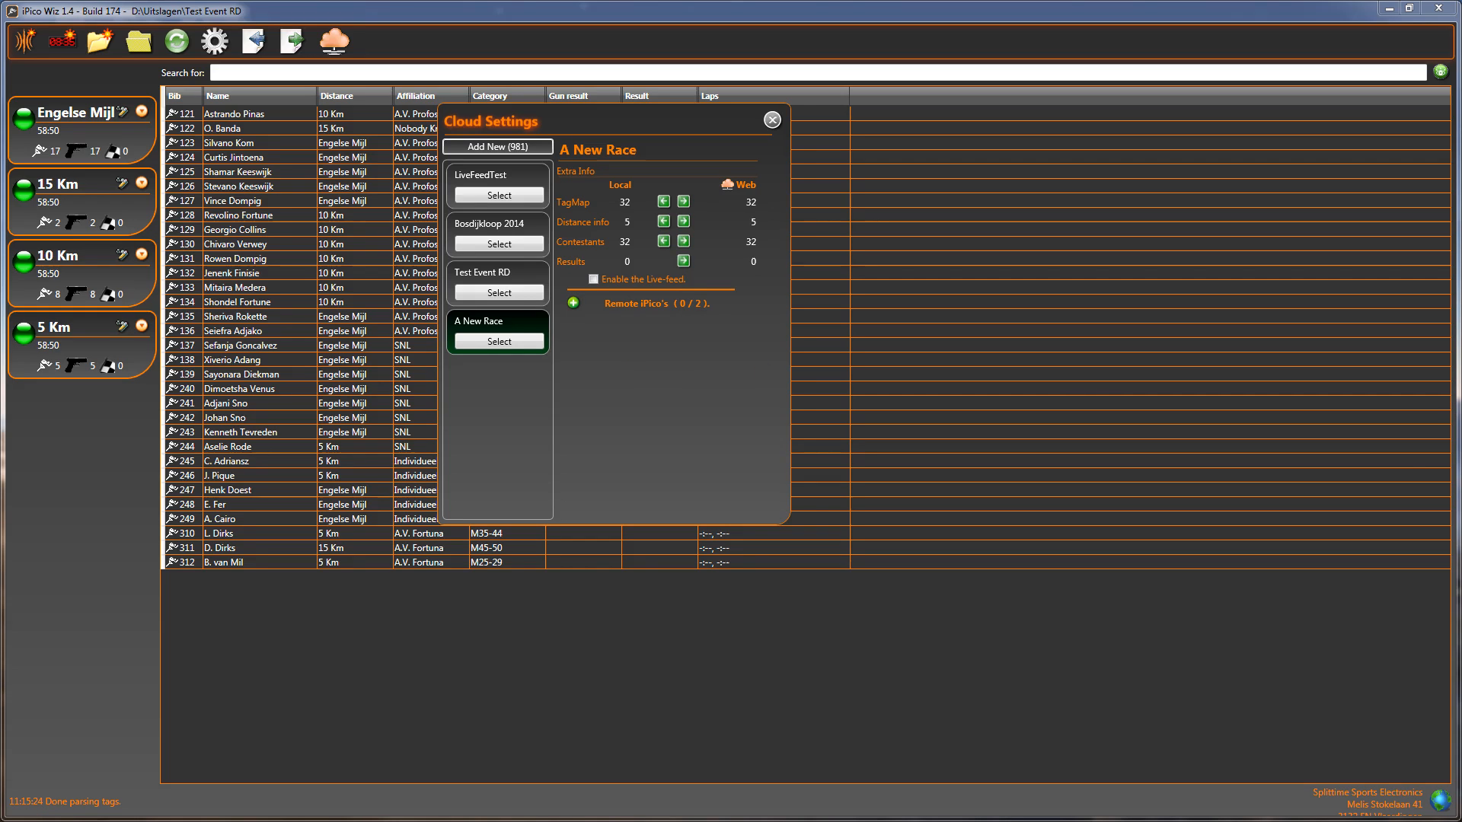
# Step: Add a remote iPico with the checkpoint name "Check 1" to the A New Race event and close the cloud settings
pyautogui.moveTo(1461, 345); pyautogui.dragTo(674, 348)
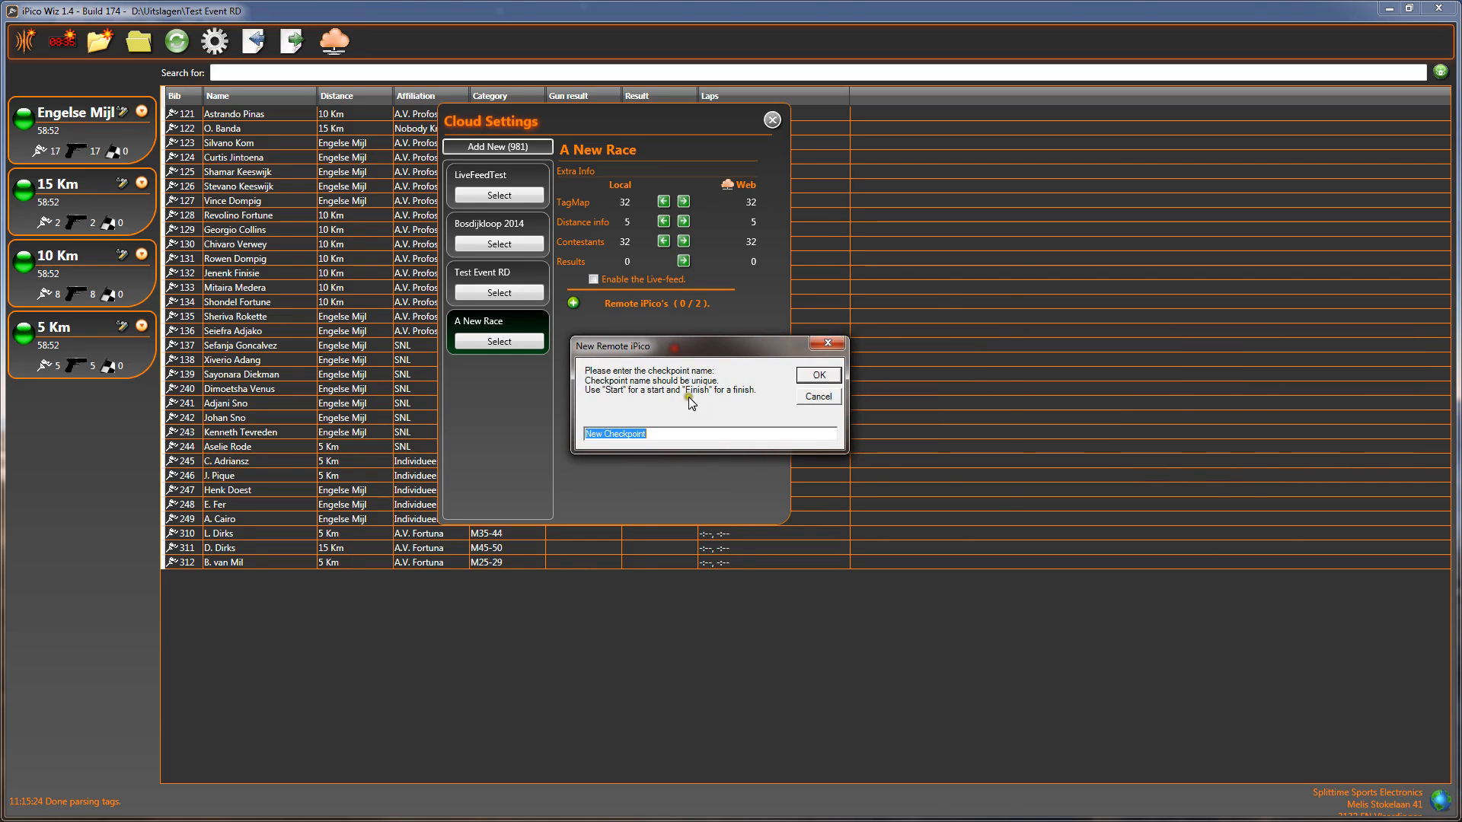
pyautogui.moveTo(672, 434); pyautogui.dragTo(581, 434)
pyautogui.write('Chan')
pyautogui.press('BackSpace')
pyautogui.press('BackSpace')
pyautogui.write('eck 1')
pyautogui.press('Return')
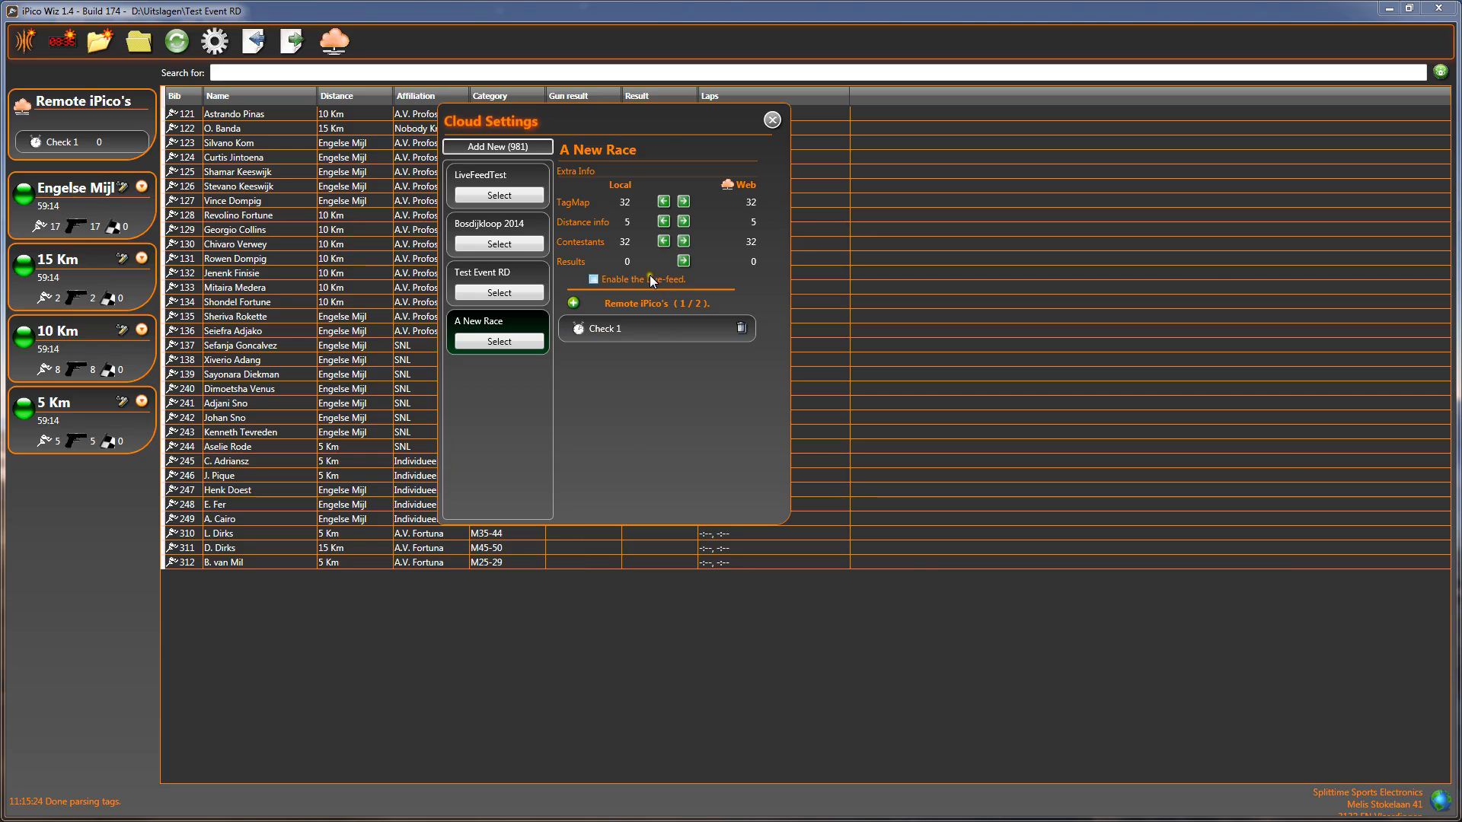
pyautogui.click(772, 121)
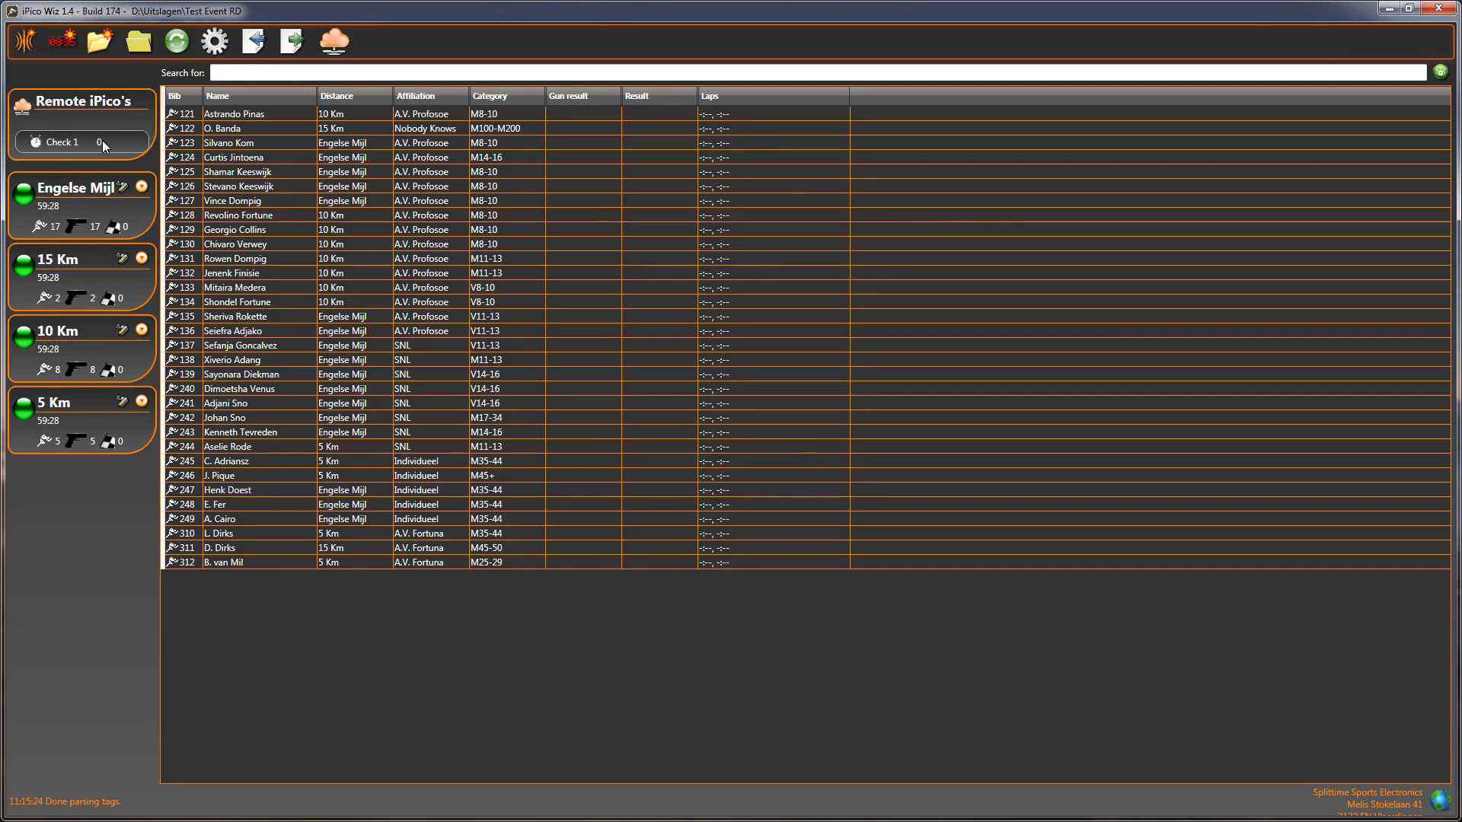
# Step: Examine the checkpoint list in the settings of the Engelse Mijl, 15 Km, 10 Km and 5 Km distances
pyautogui.click(122, 187)
pyautogui.moveTo(339, 227); pyautogui.dragTo(425, 187)
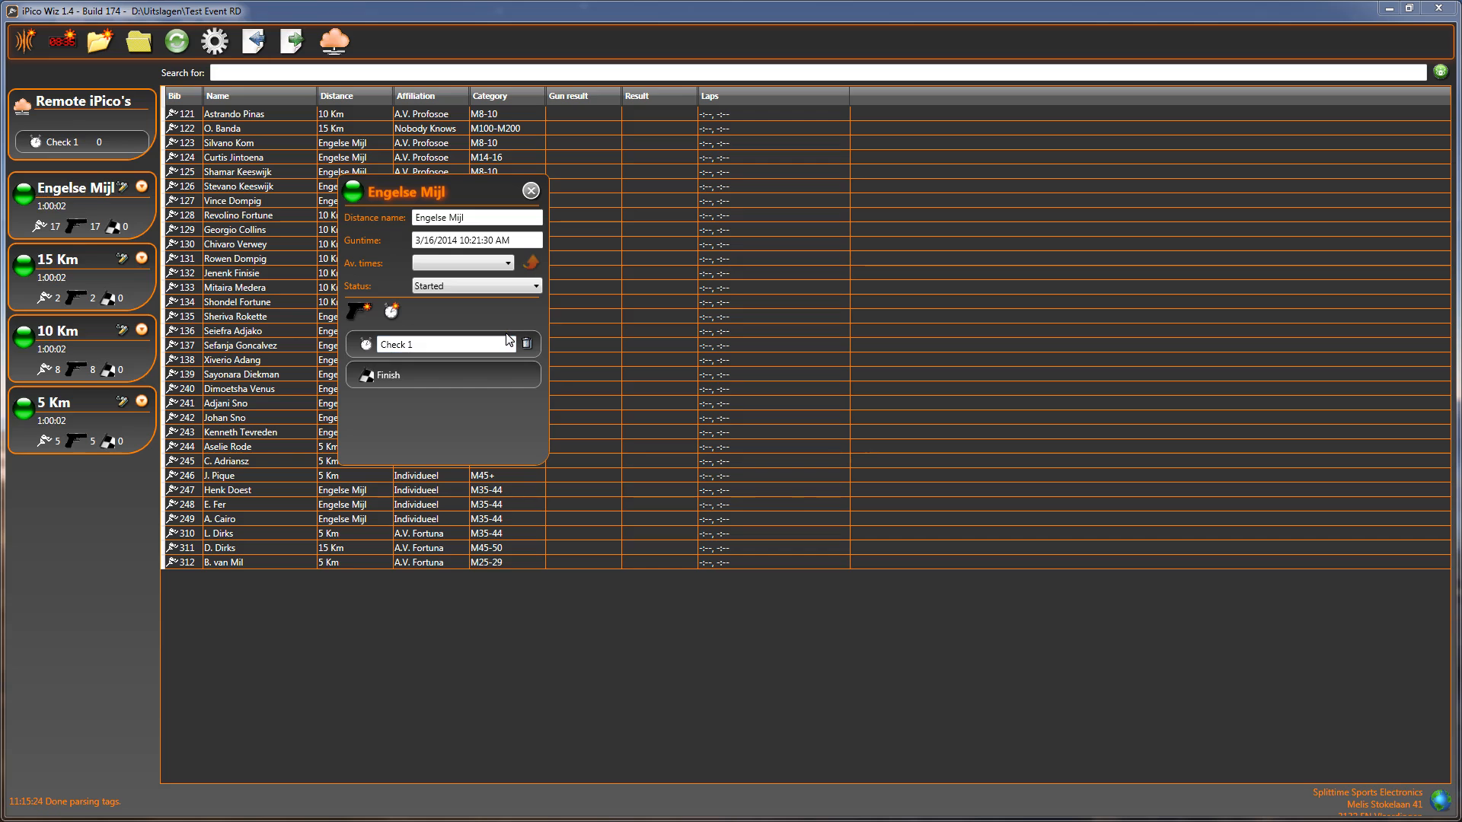
pyautogui.click(531, 190)
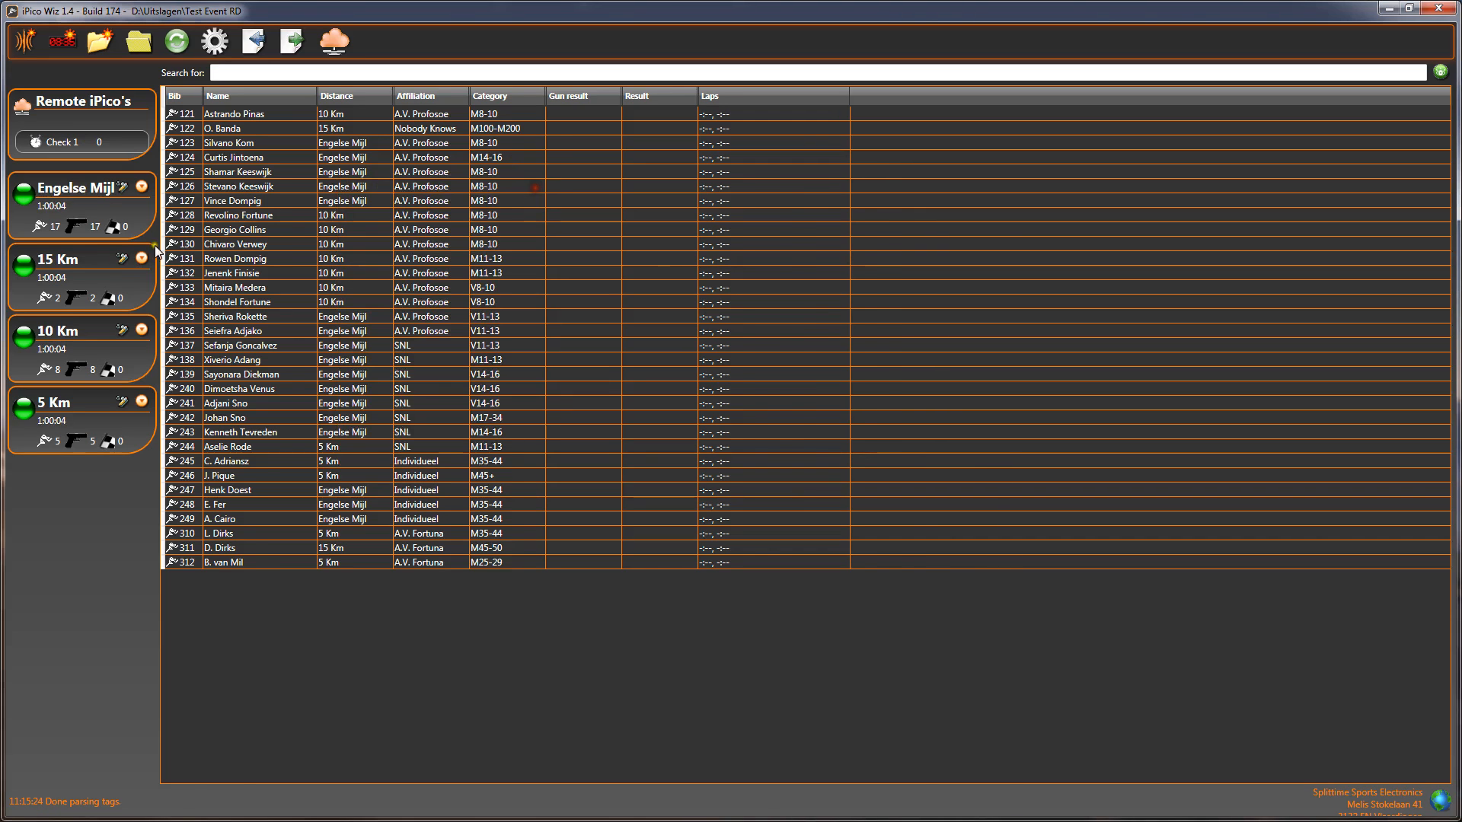
pyautogui.click(122, 259)
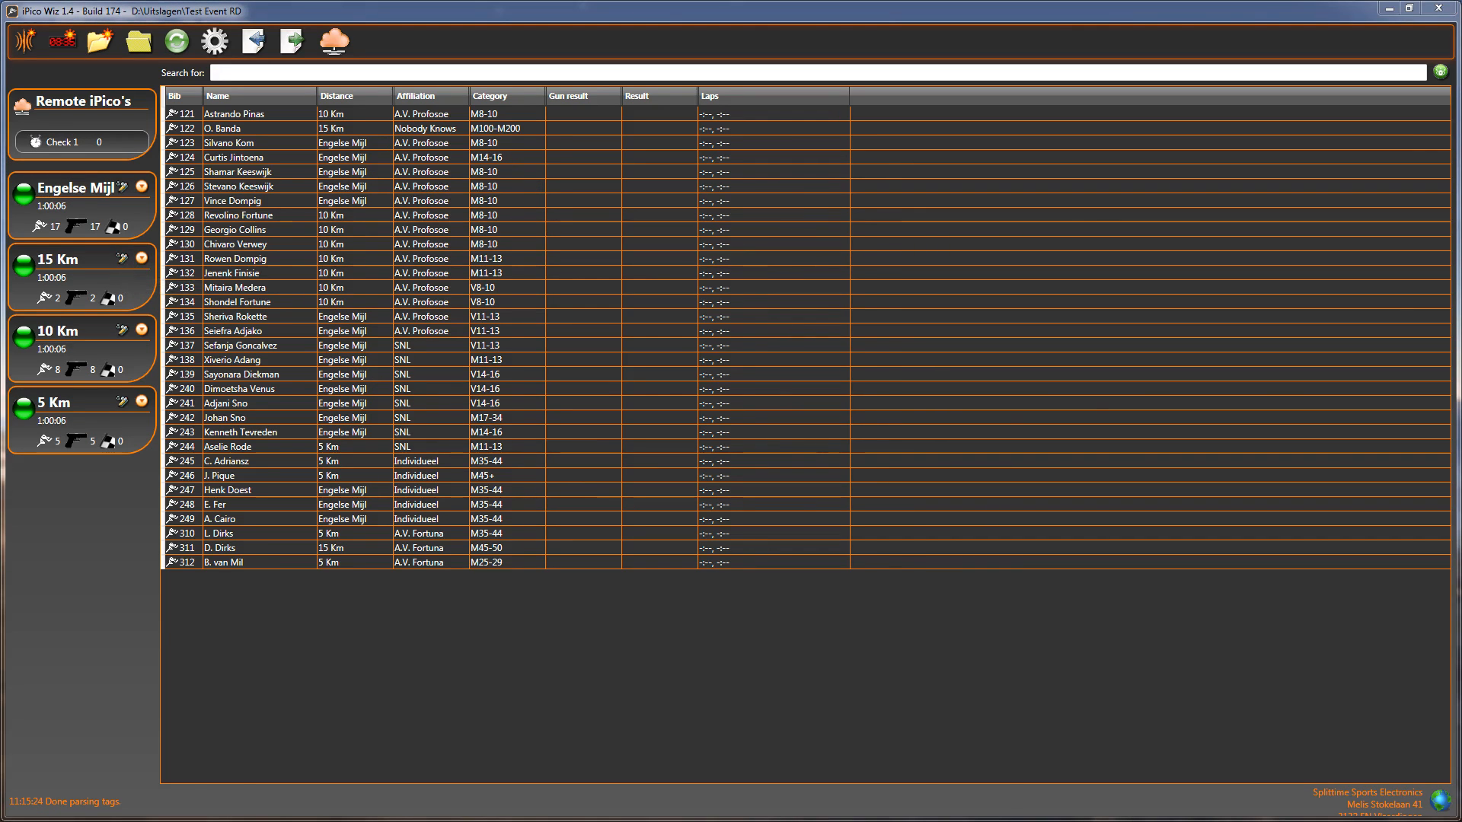
pyautogui.moveTo(1286, 335); pyautogui.dragTo(531, 241)
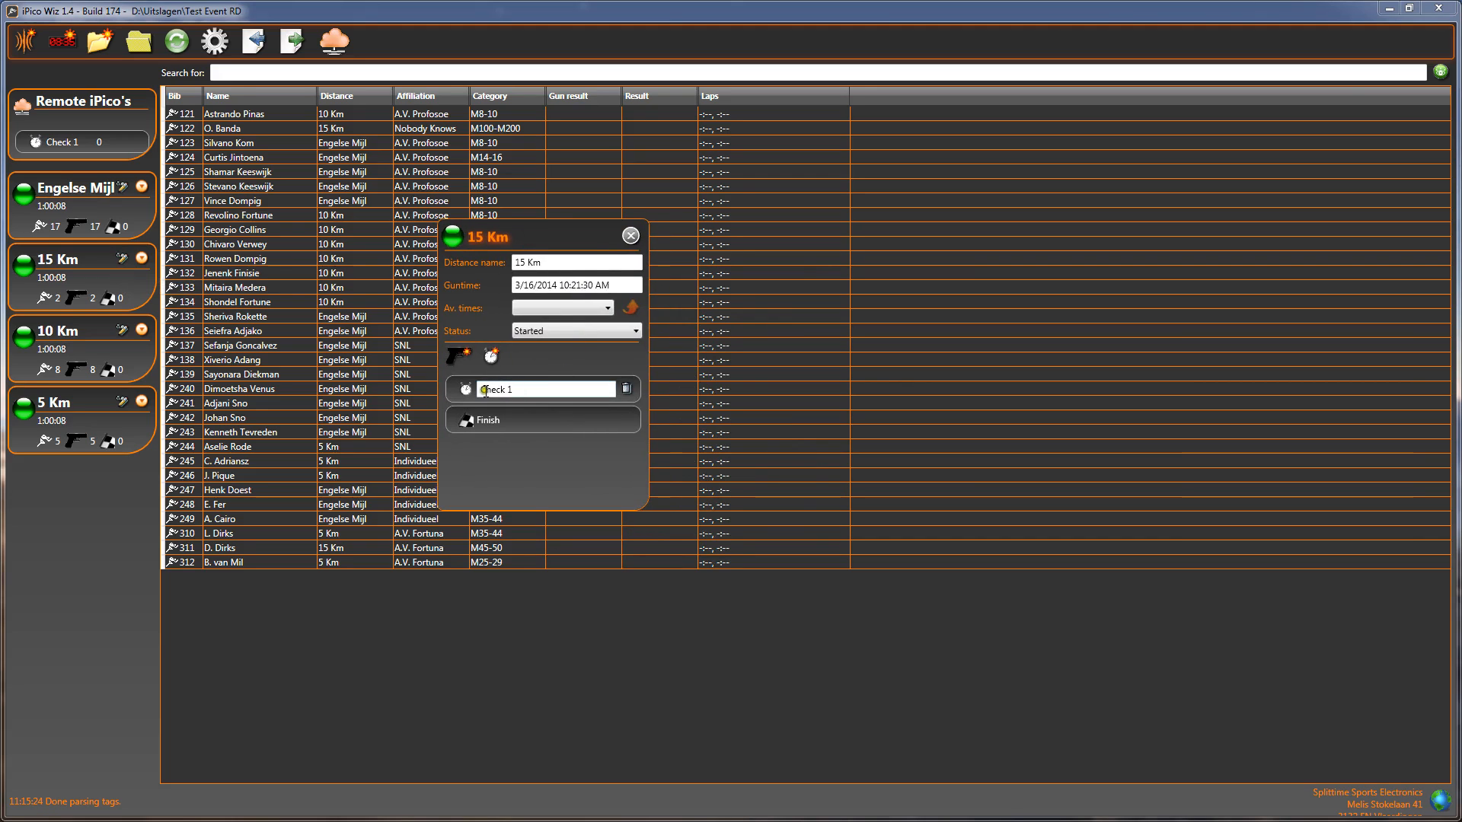
pyautogui.click(630, 236)
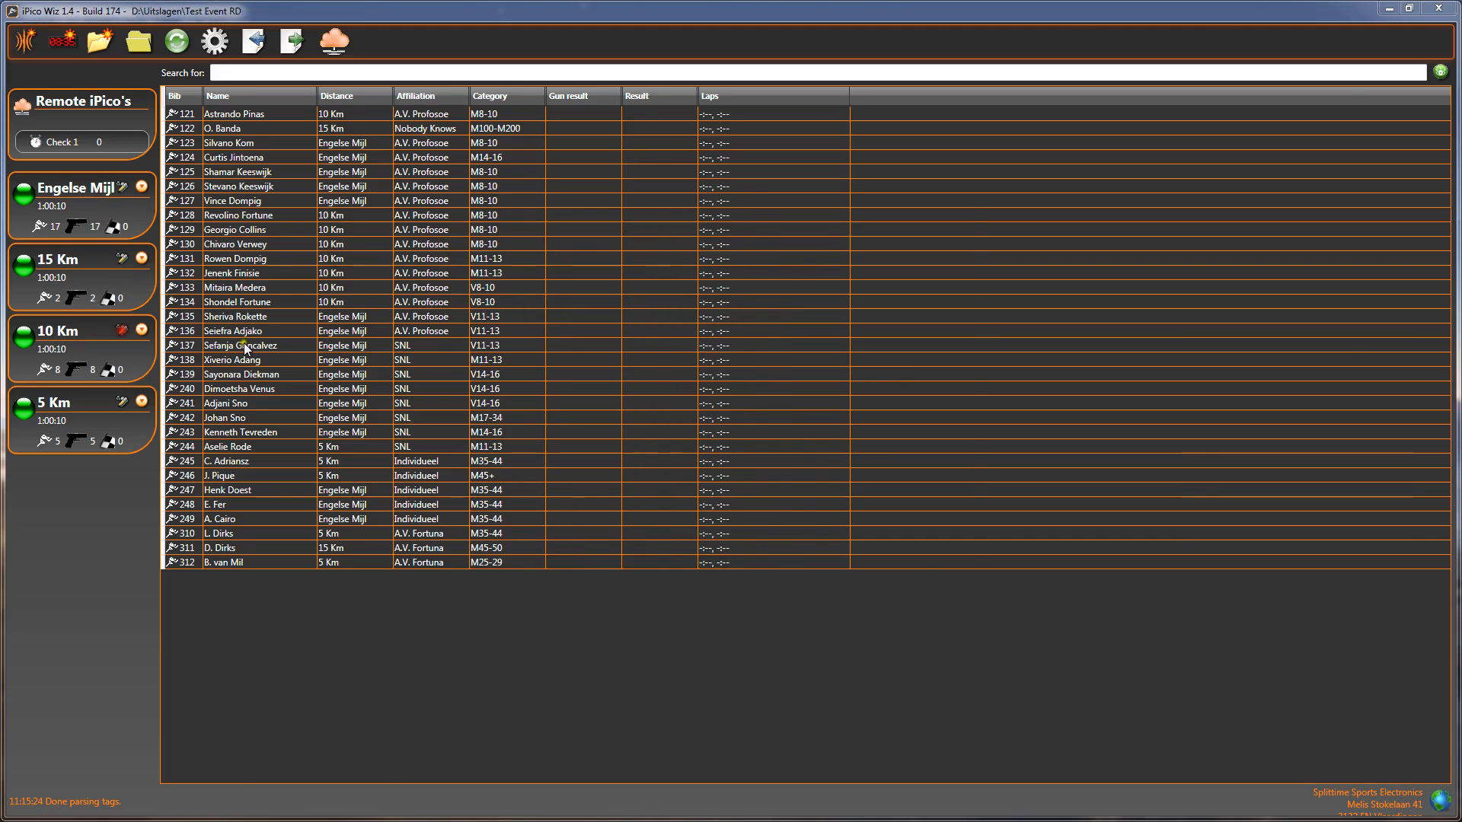
pyautogui.click(121, 330)
pyautogui.moveTo(584, 189); pyautogui.dragTo(456, 174)
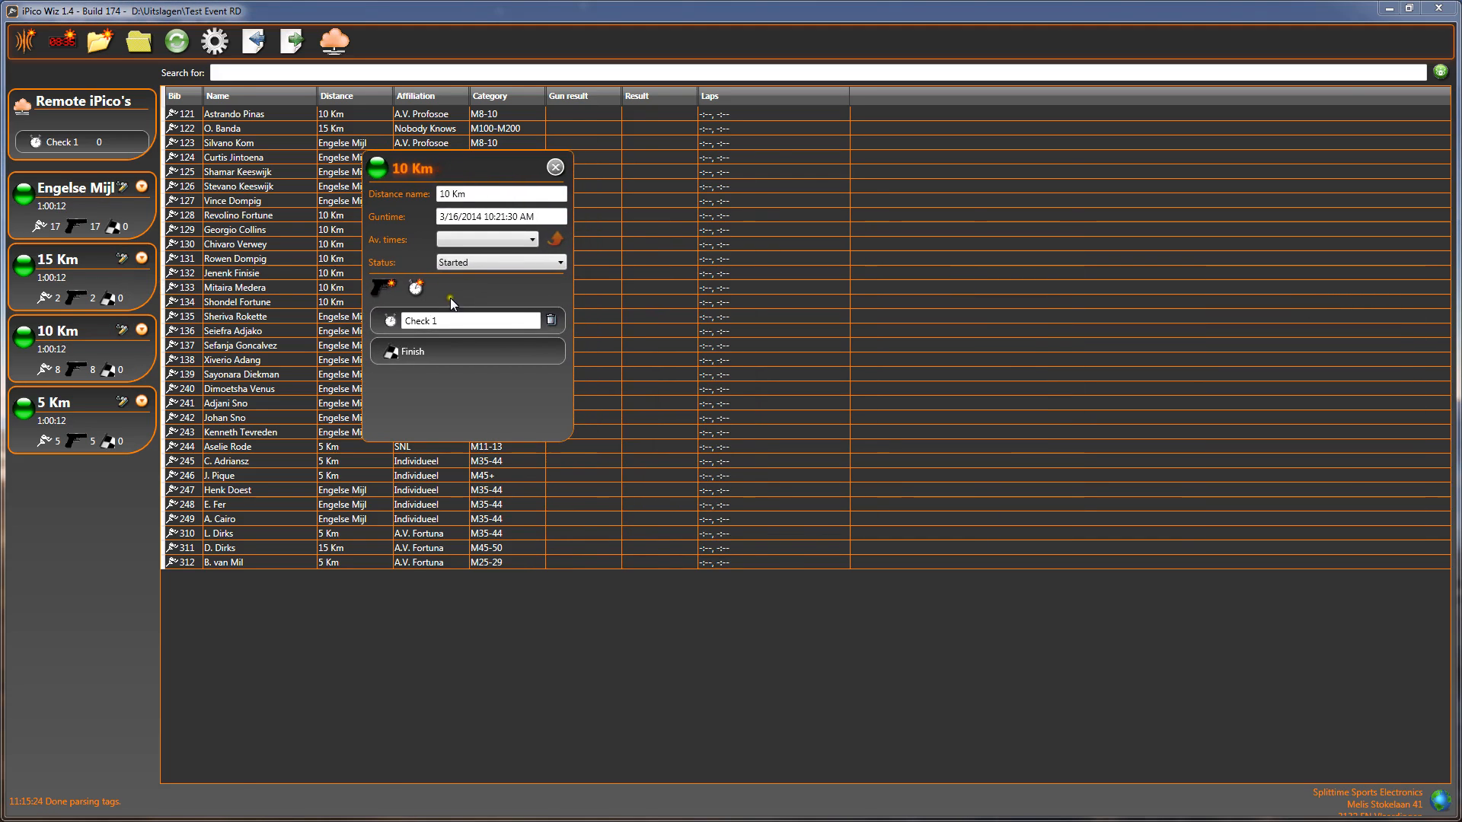
pyautogui.click(556, 168)
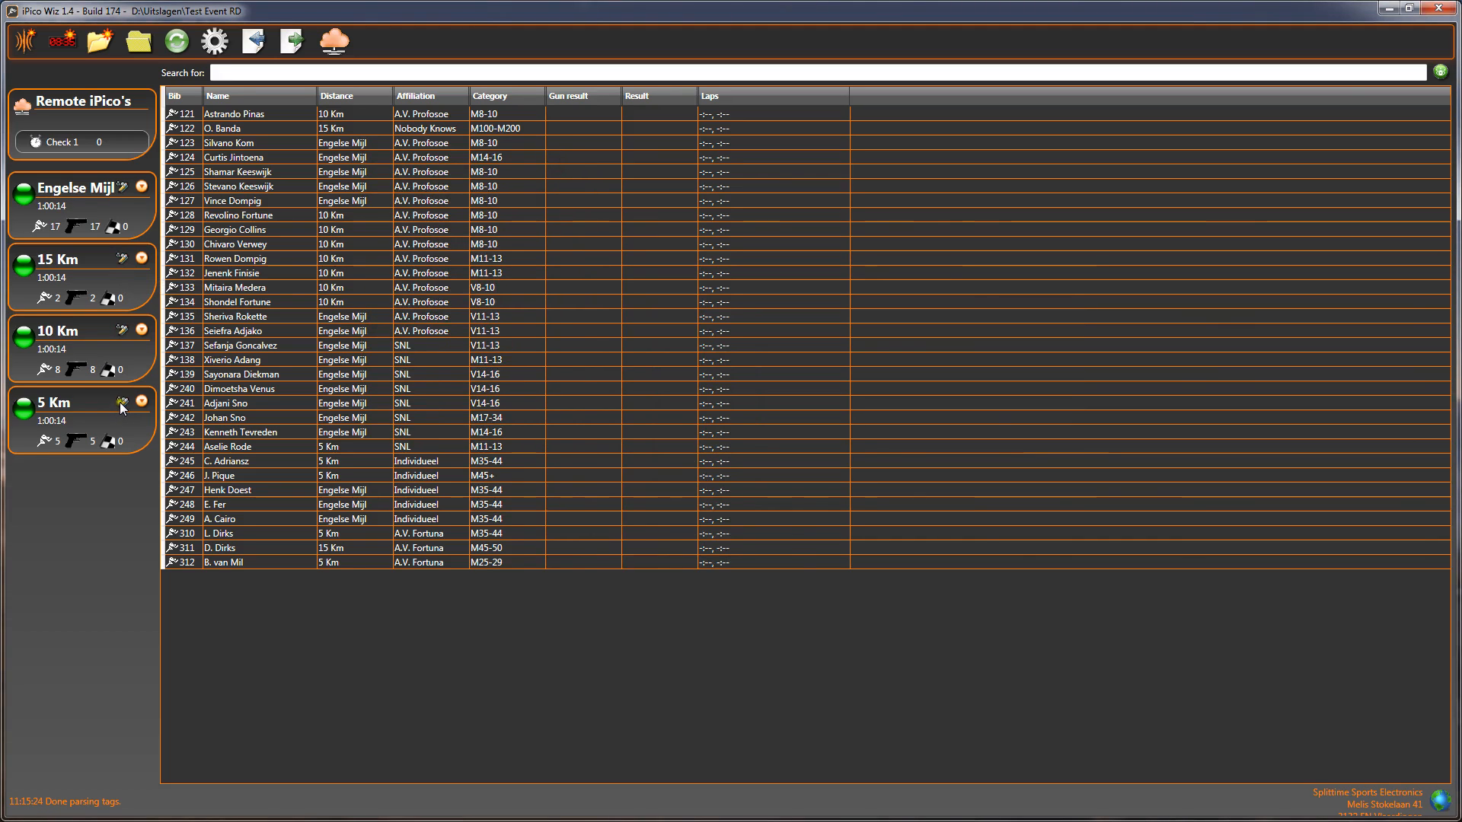
pyautogui.moveTo(438, 326); pyautogui.dragTo(379, 300)
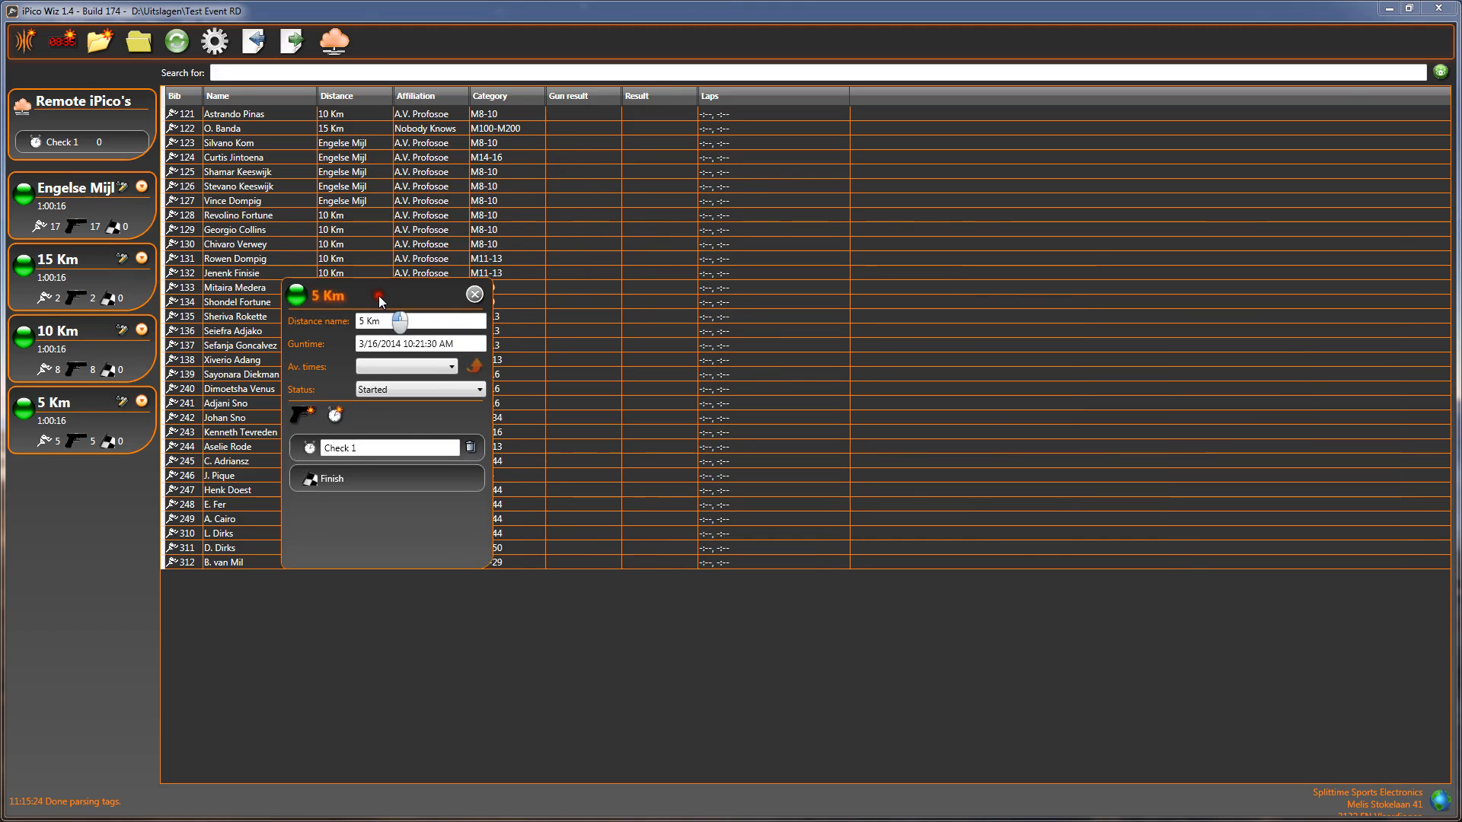
pyautogui.click(476, 295)
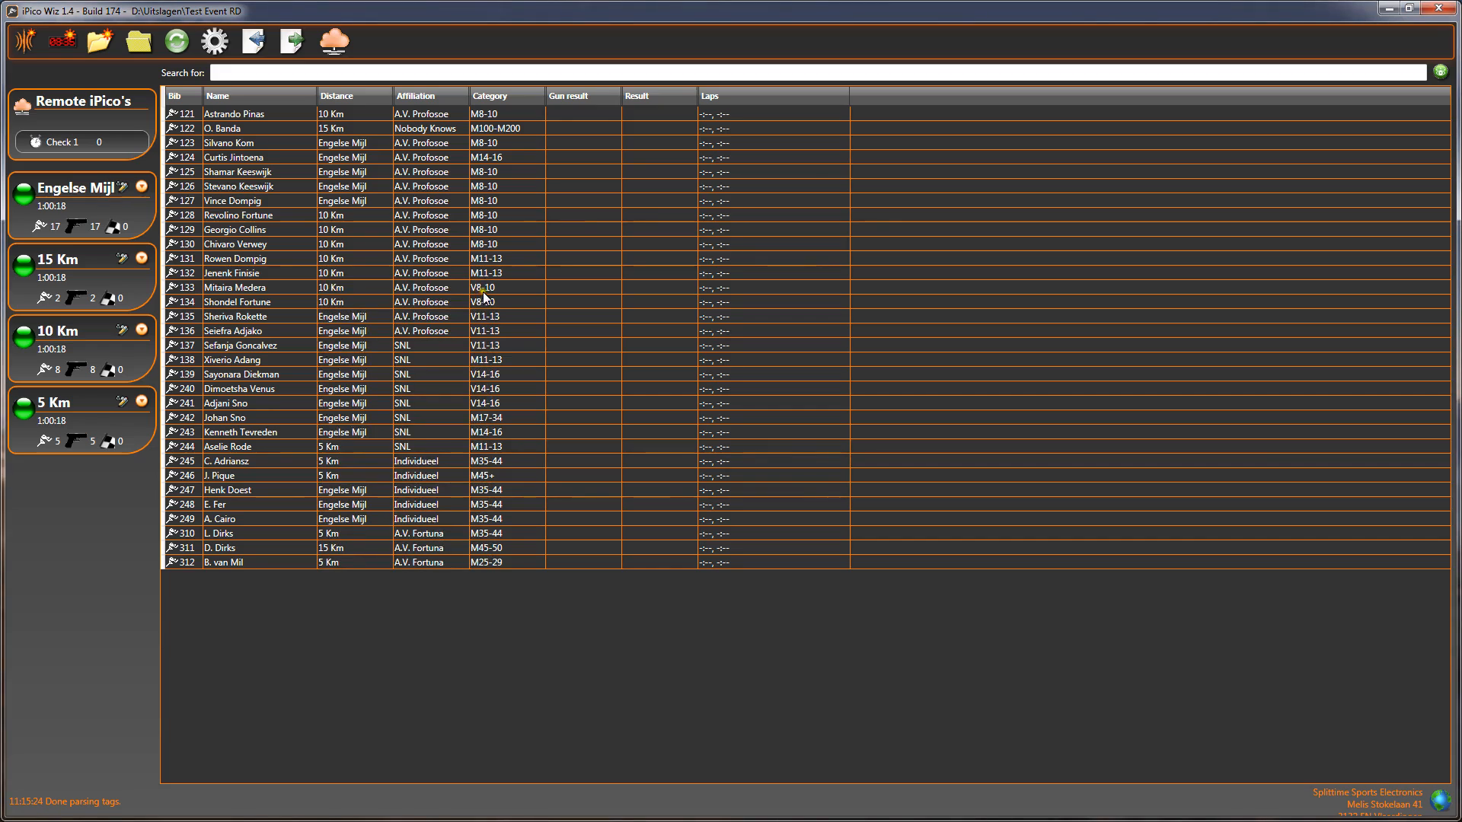
# Step: Examine the checkpoint timing details of the contestant with bib 121, then collapse the contestant details
pyautogui.click(724, 116)
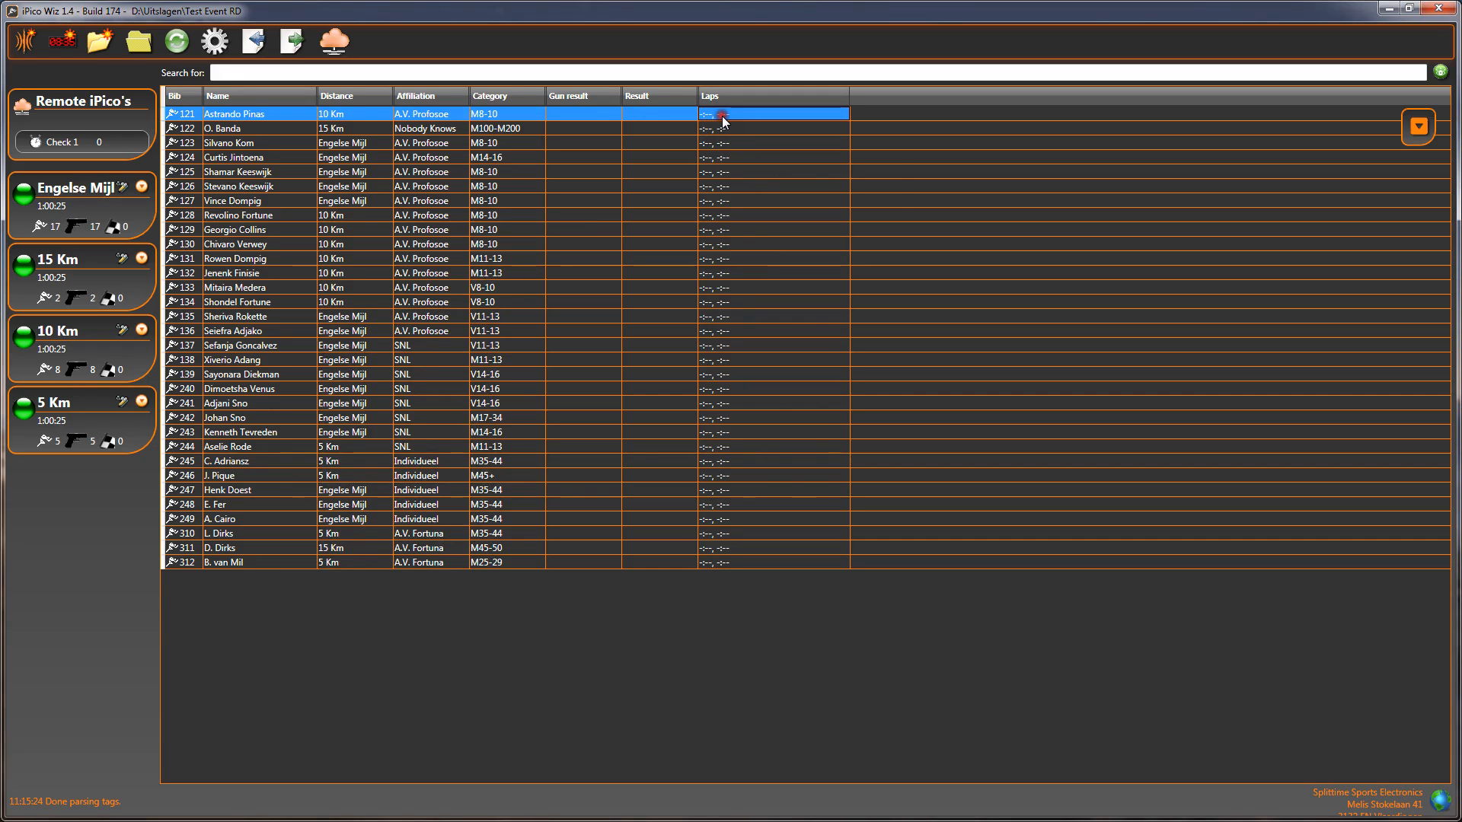
pyautogui.click(1404, 137)
pyautogui.click(1153, 151)
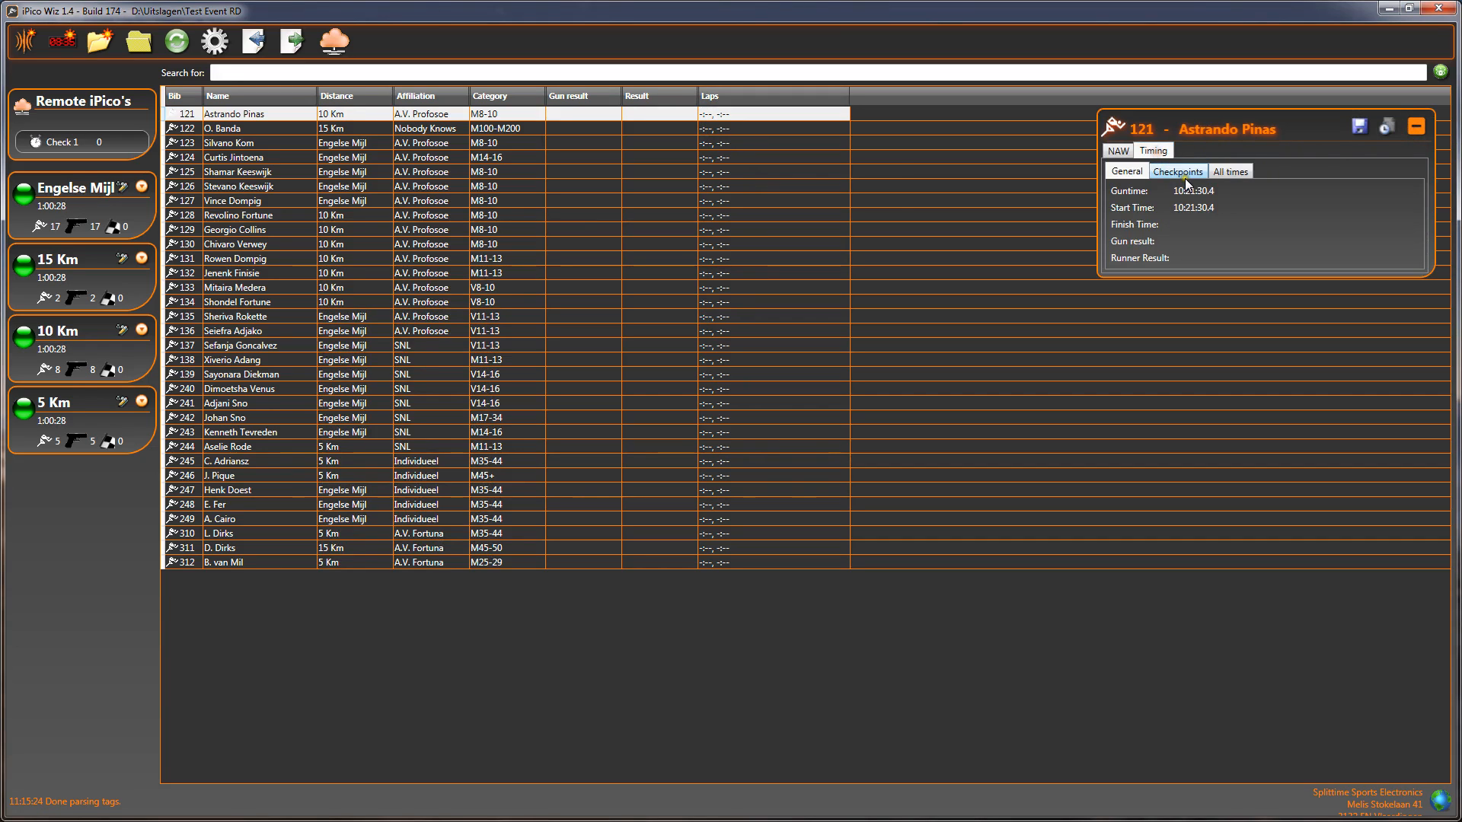
pyautogui.click(1182, 174)
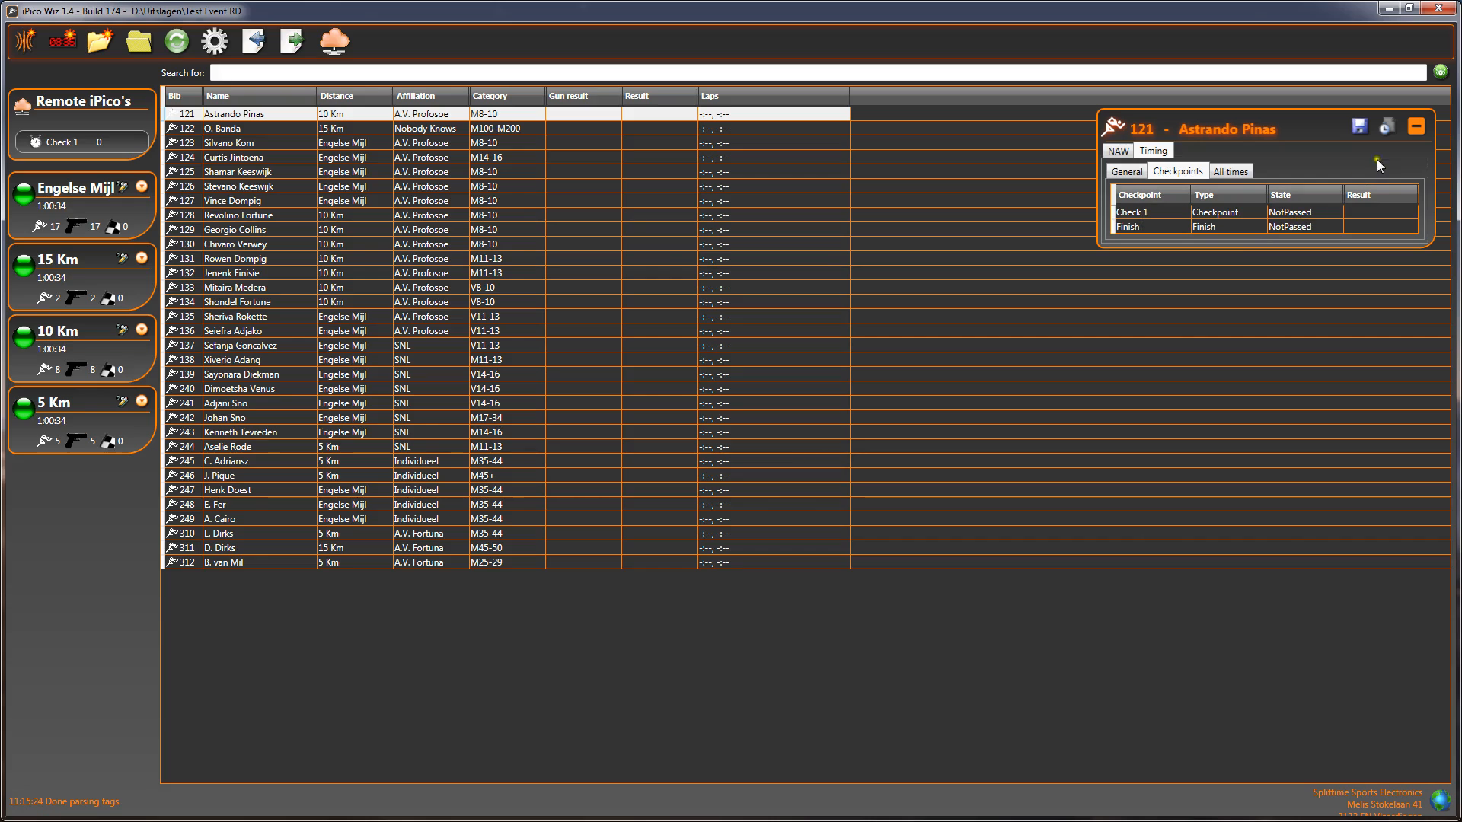
pyautogui.click(1416, 127)
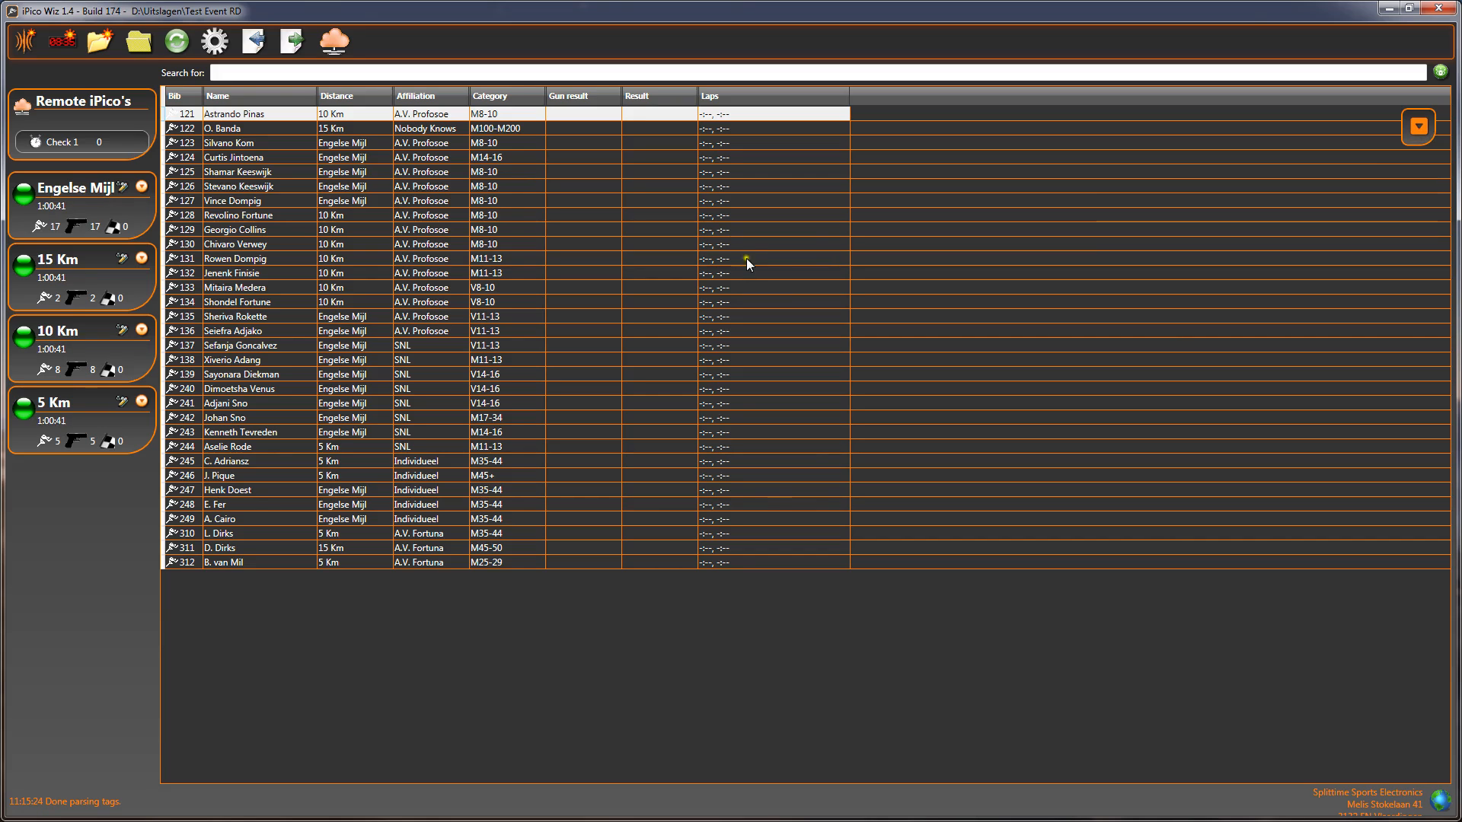
# Step: Add a local iPico reader named "Simulator" and assign it to the checkpoint "Finish"
pyautogui.click(29, 42)
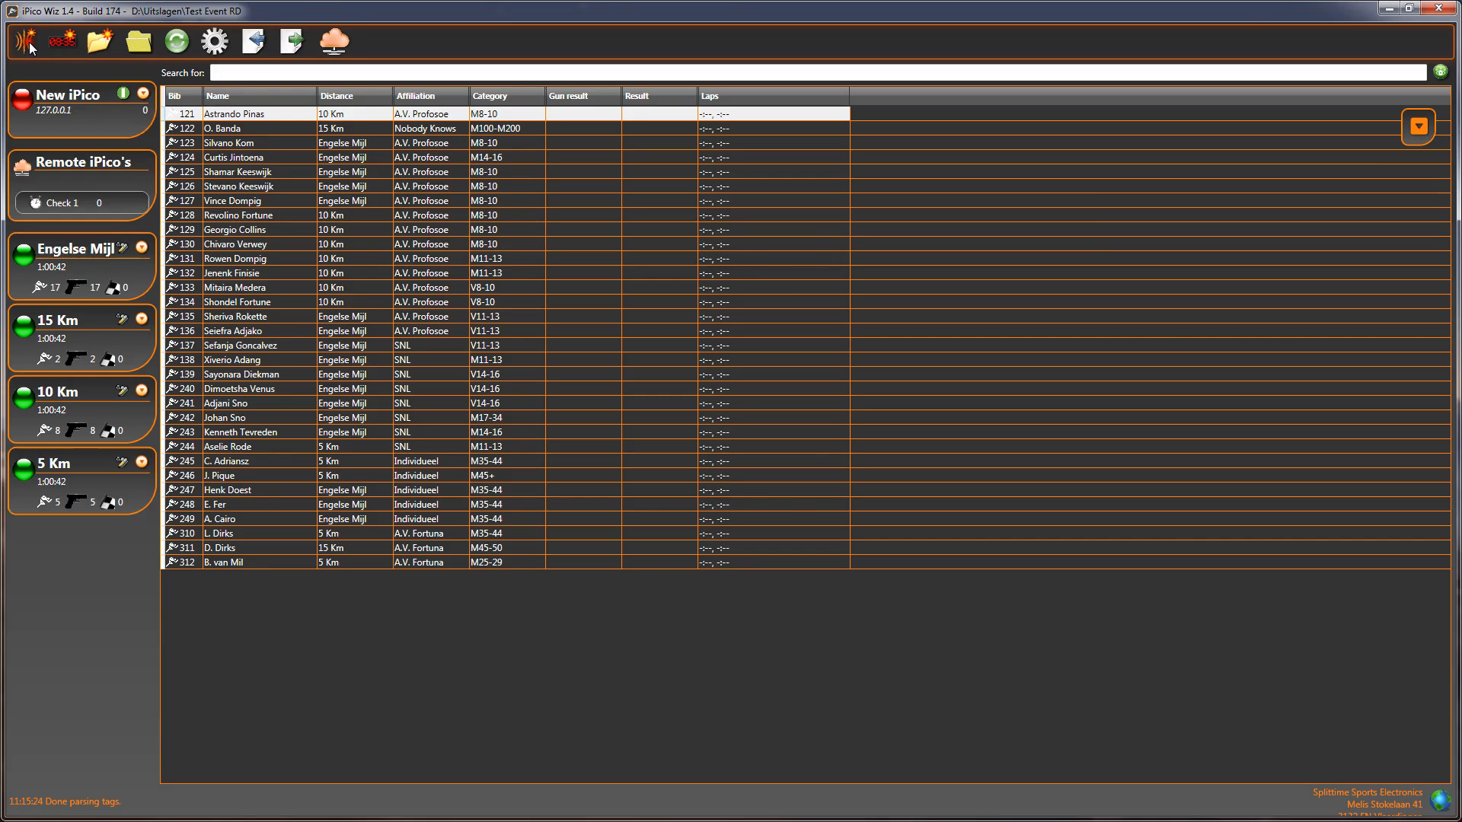
pyautogui.click(142, 93)
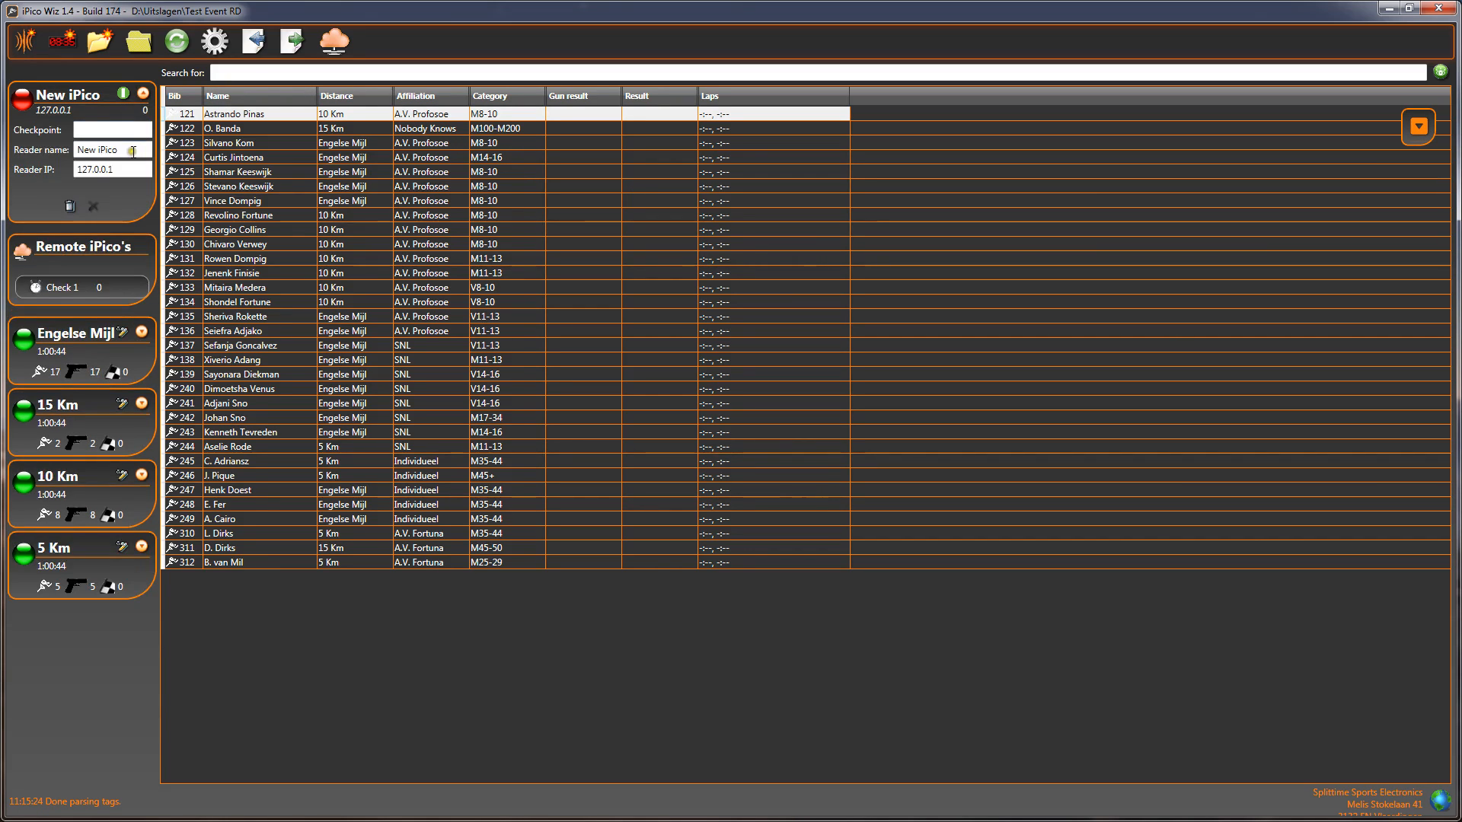
pyautogui.write('Simulator')
pyautogui.click(84, 131)
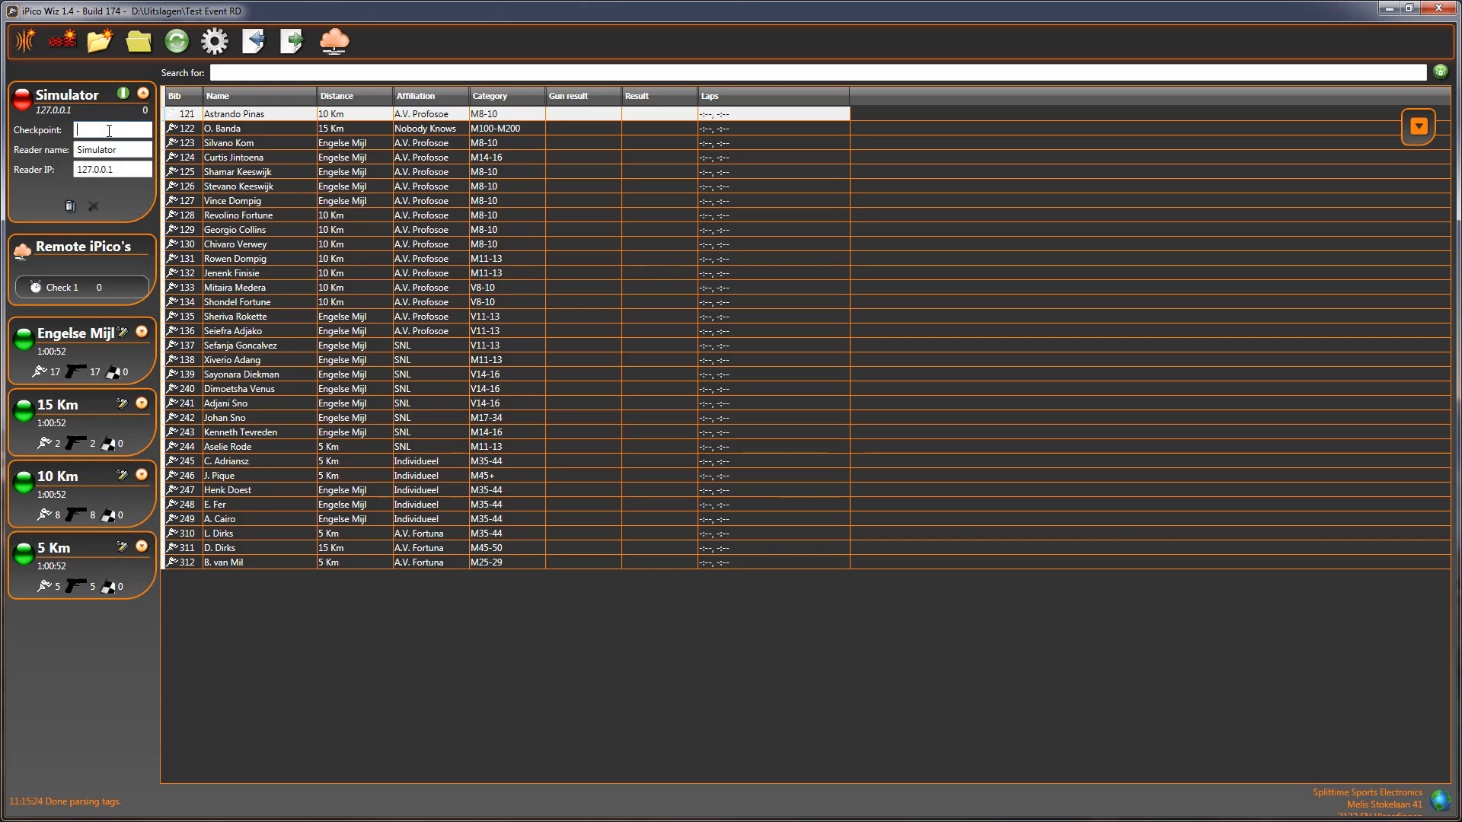
pyautogui.write('Finish')
pyautogui.click(142, 93)
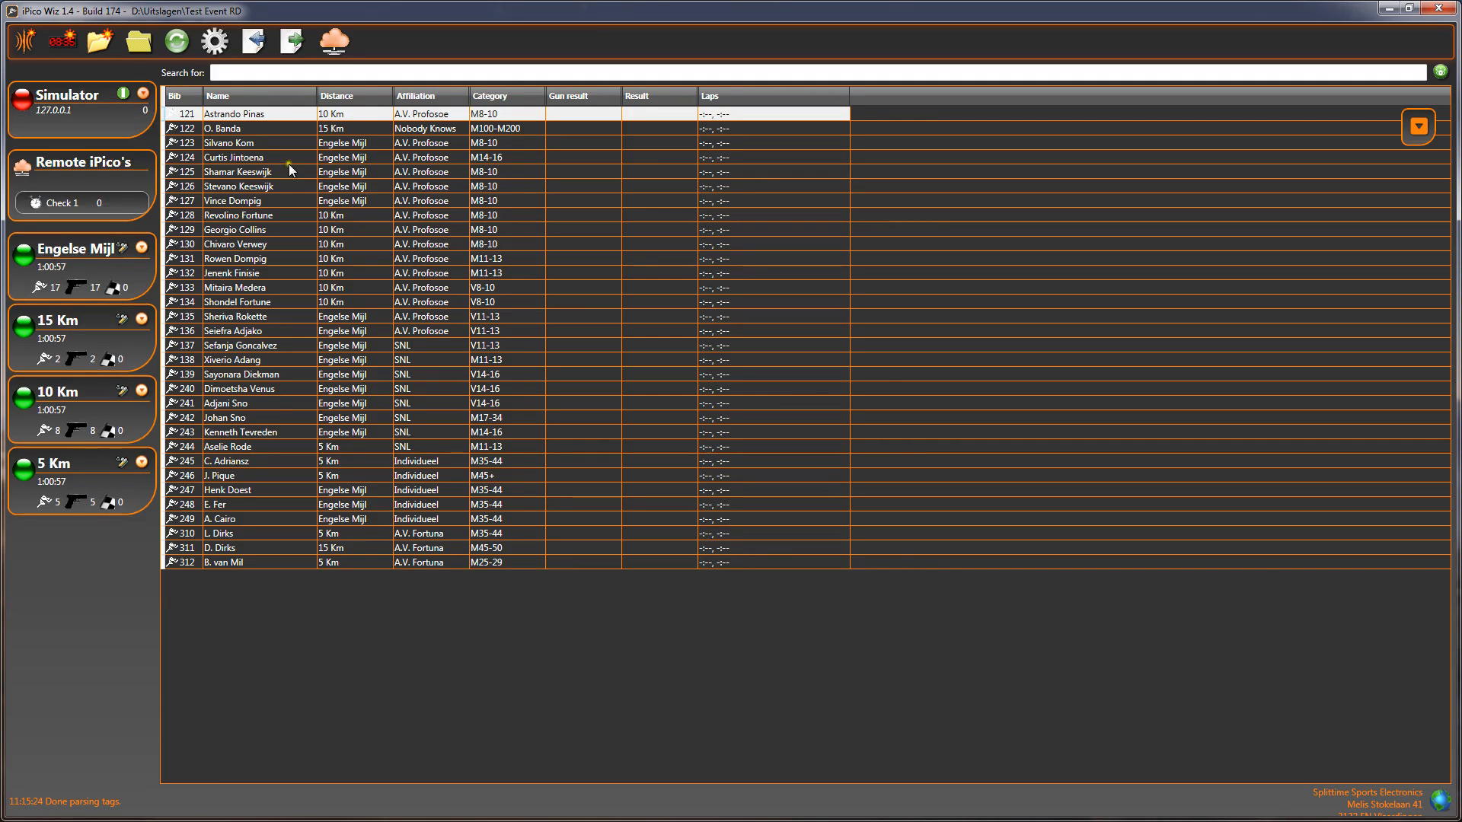
# Step: Compare the checkpoint names listed for bib 121 with the checkpoint set on the Simulator reader
pyautogui.click(1419, 127)
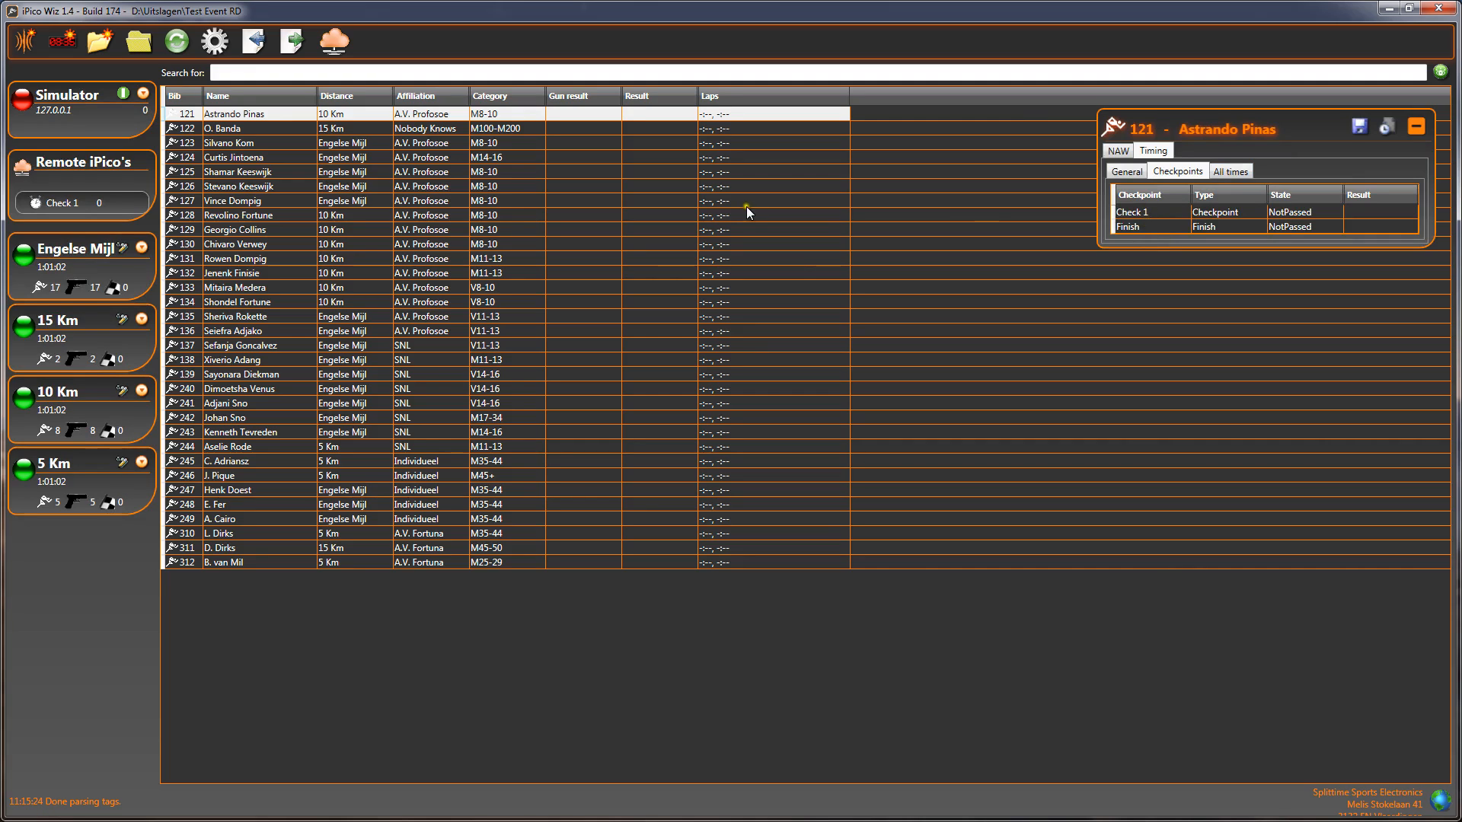
pyautogui.click(143, 93)
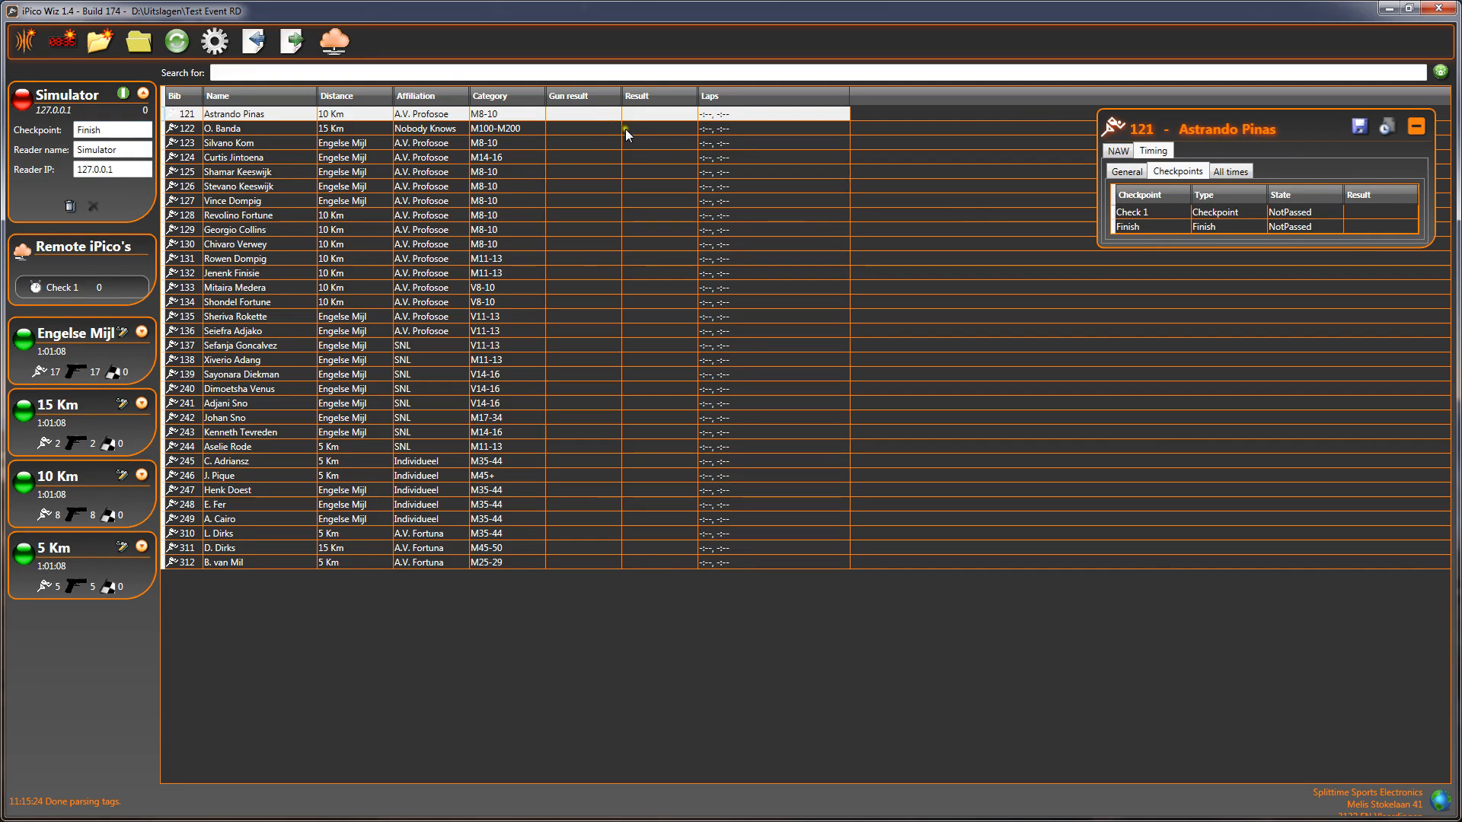
pyautogui.click(721, 115)
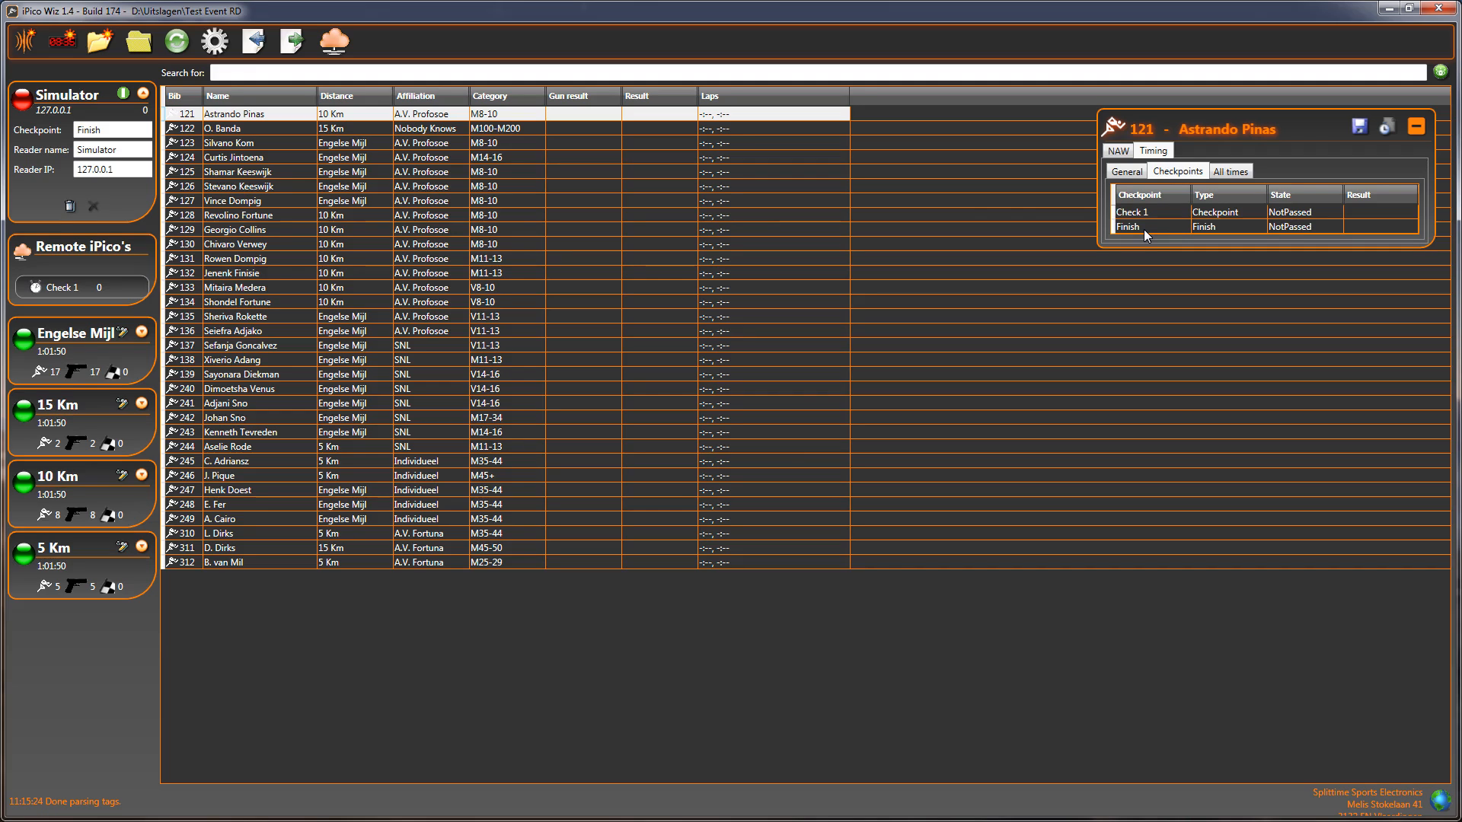
pyautogui.click(1417, 131)
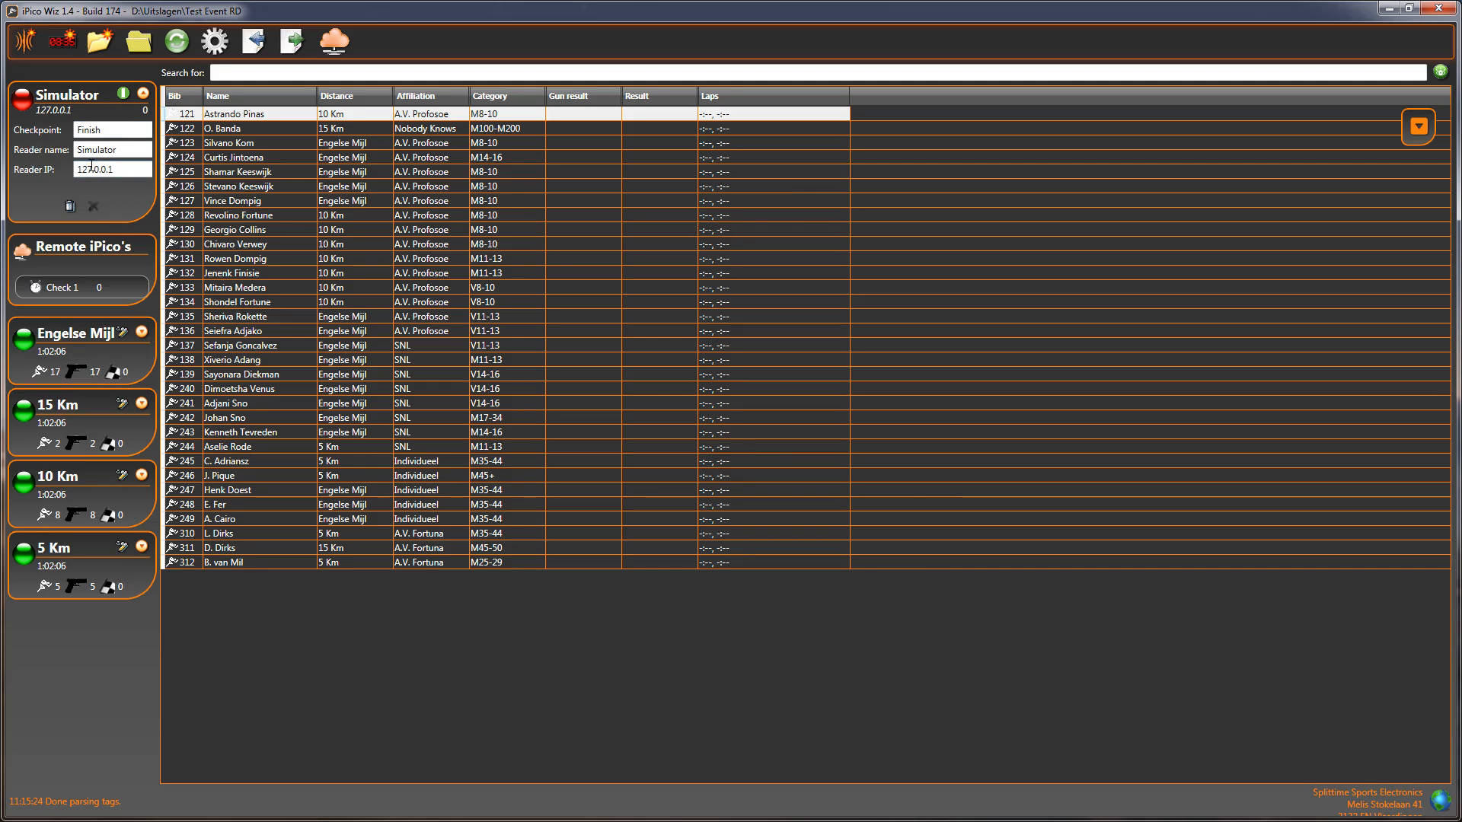
pyautogui.click(143, 95)
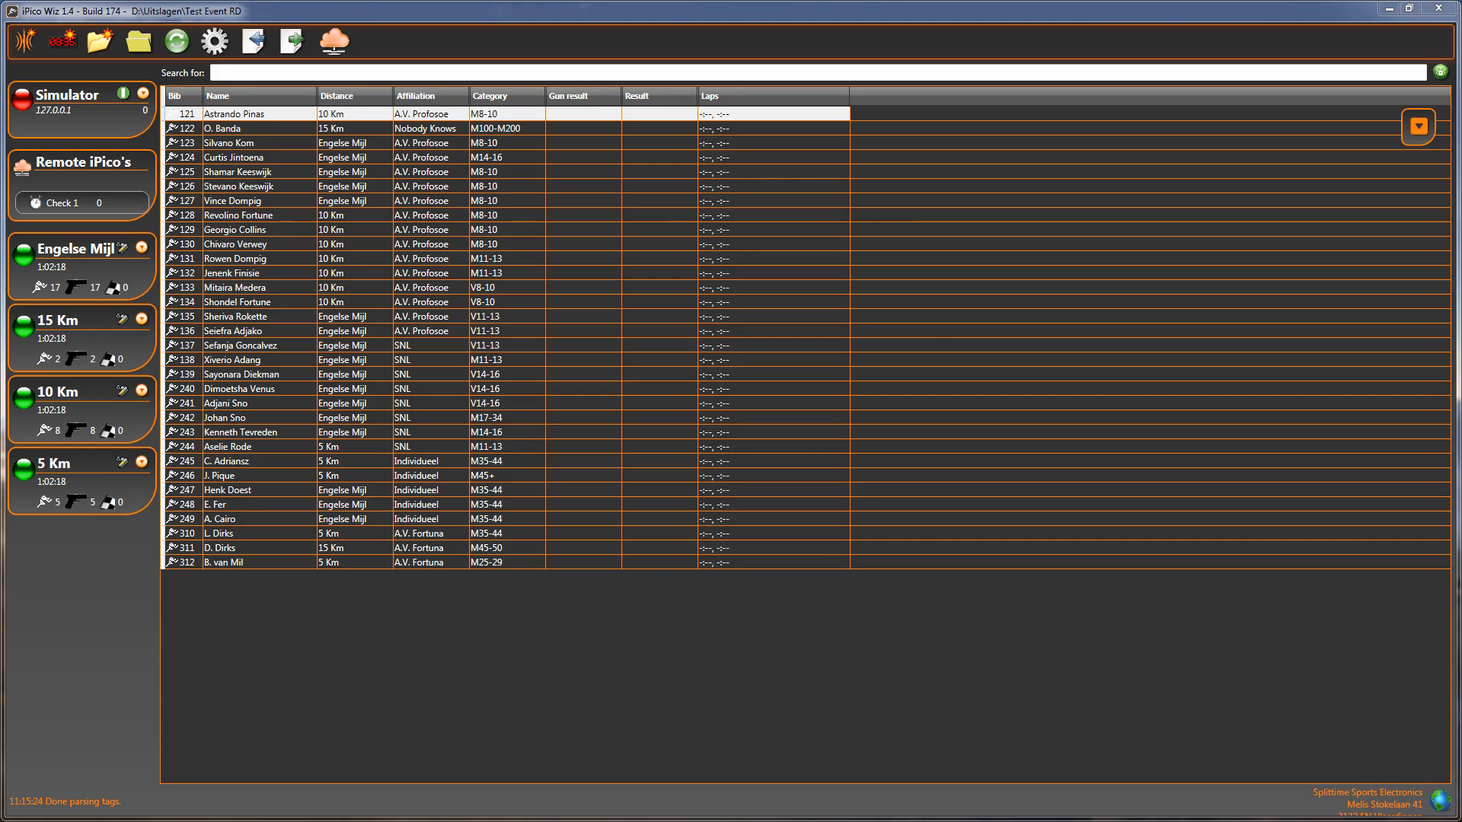
# Step: Switch to iPico Wiz Remote Client and place its window near the middle of the desktop
pyautogui.click(1386, 8)
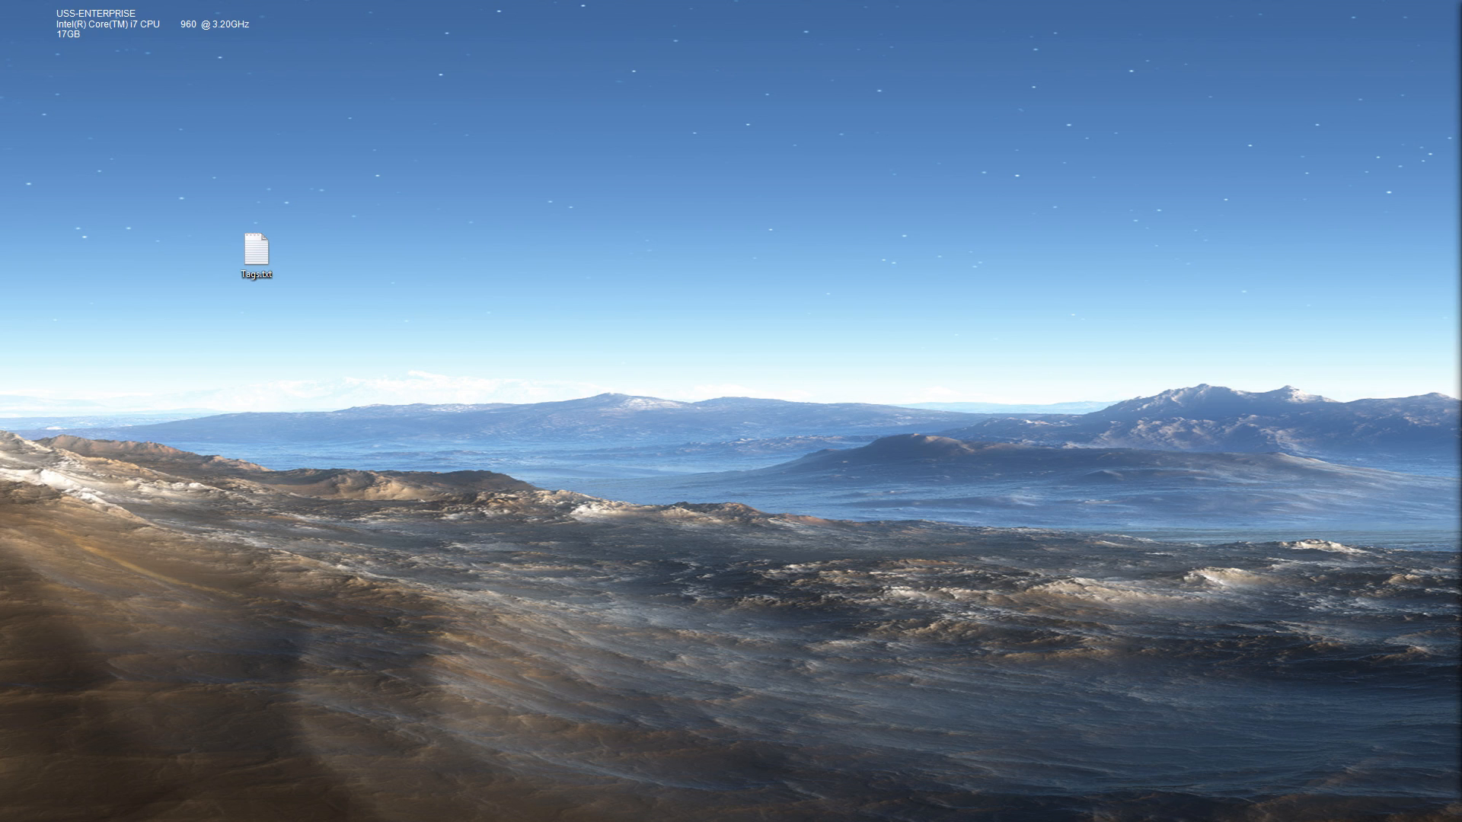
pyautogui.click(256, 33)
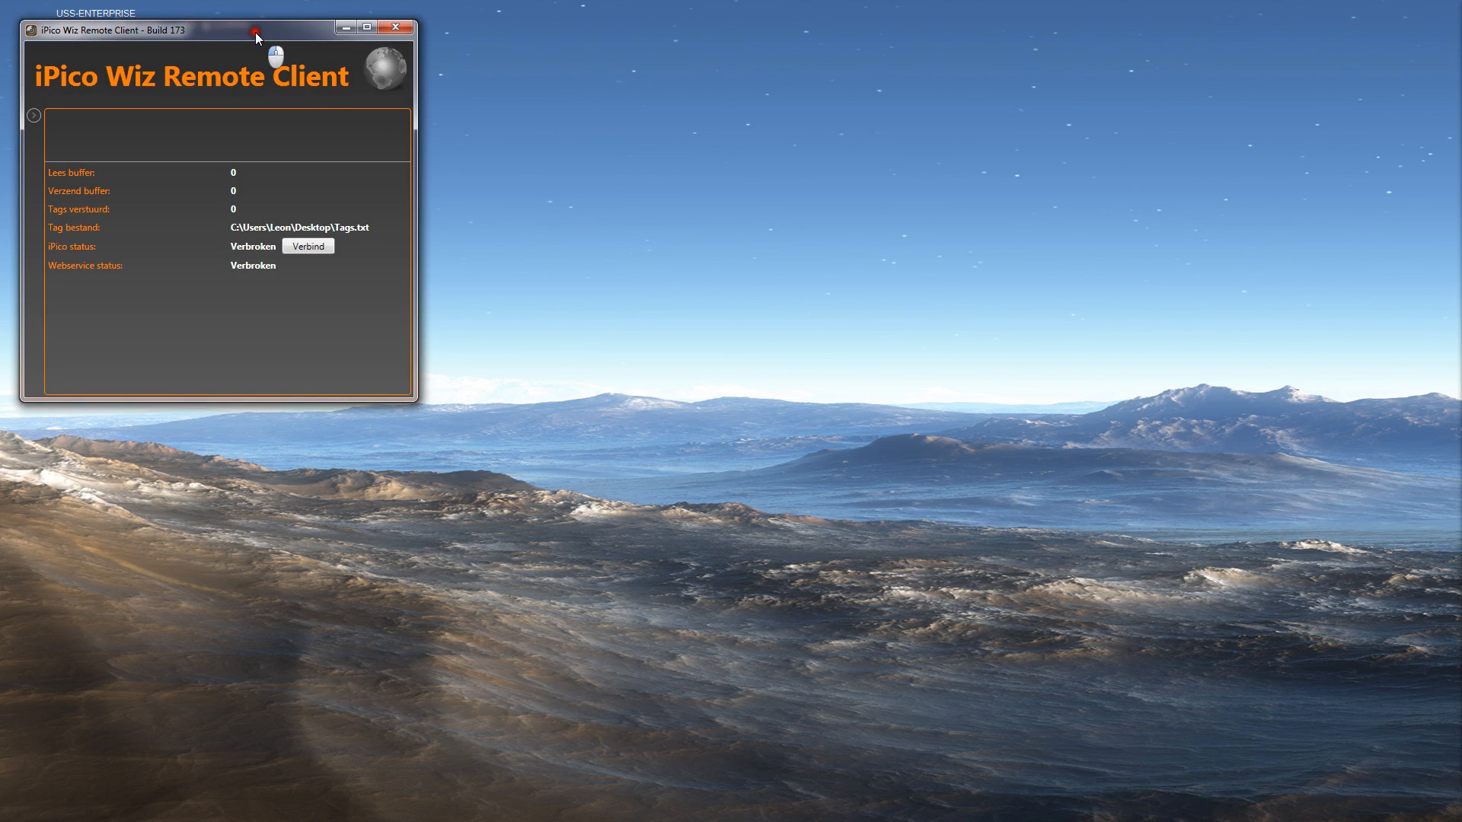
pyautogui.moveTo(256, 33); pyautogui.dragTo(725, 153)
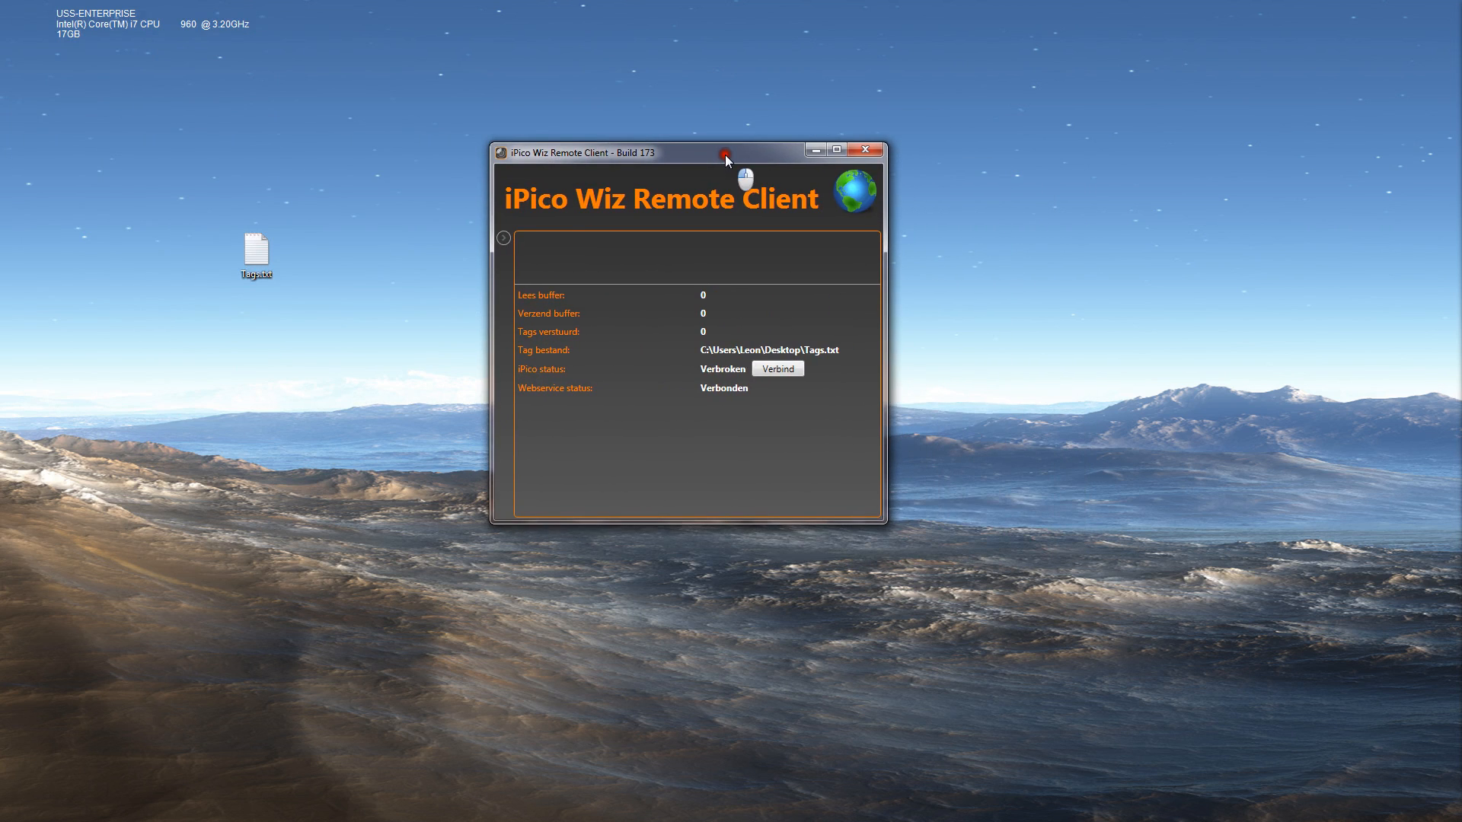
# Step: Delete the Tags.txt file from the desktop
pyautogui.rightClick(231, 231)
pyautogui.click(372, 563)
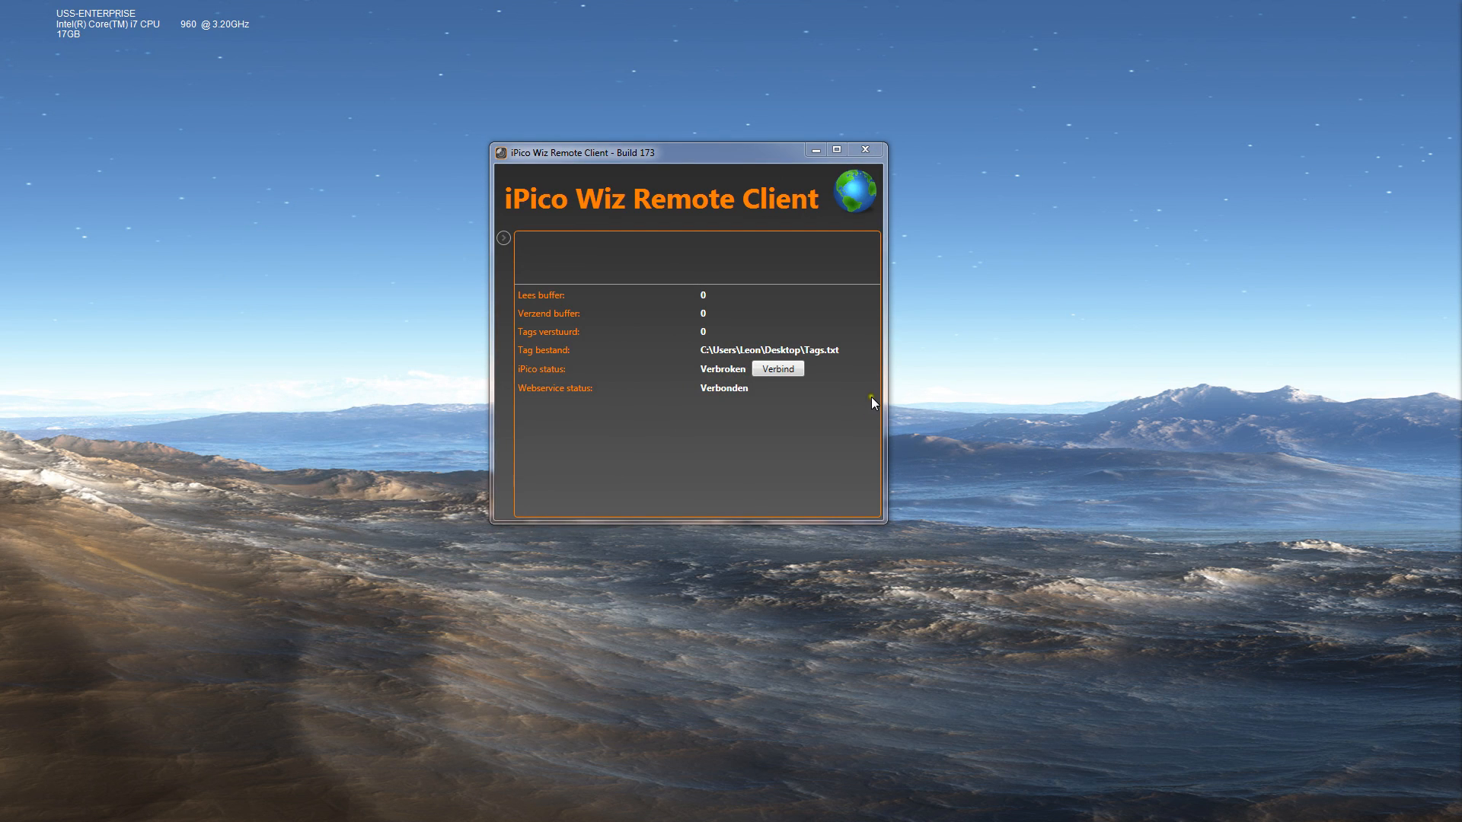
# Step: Set the Remote Client's language to English and collapse its settings
pyautogui.click(503, 238)
pyautogui.click(549, 293)
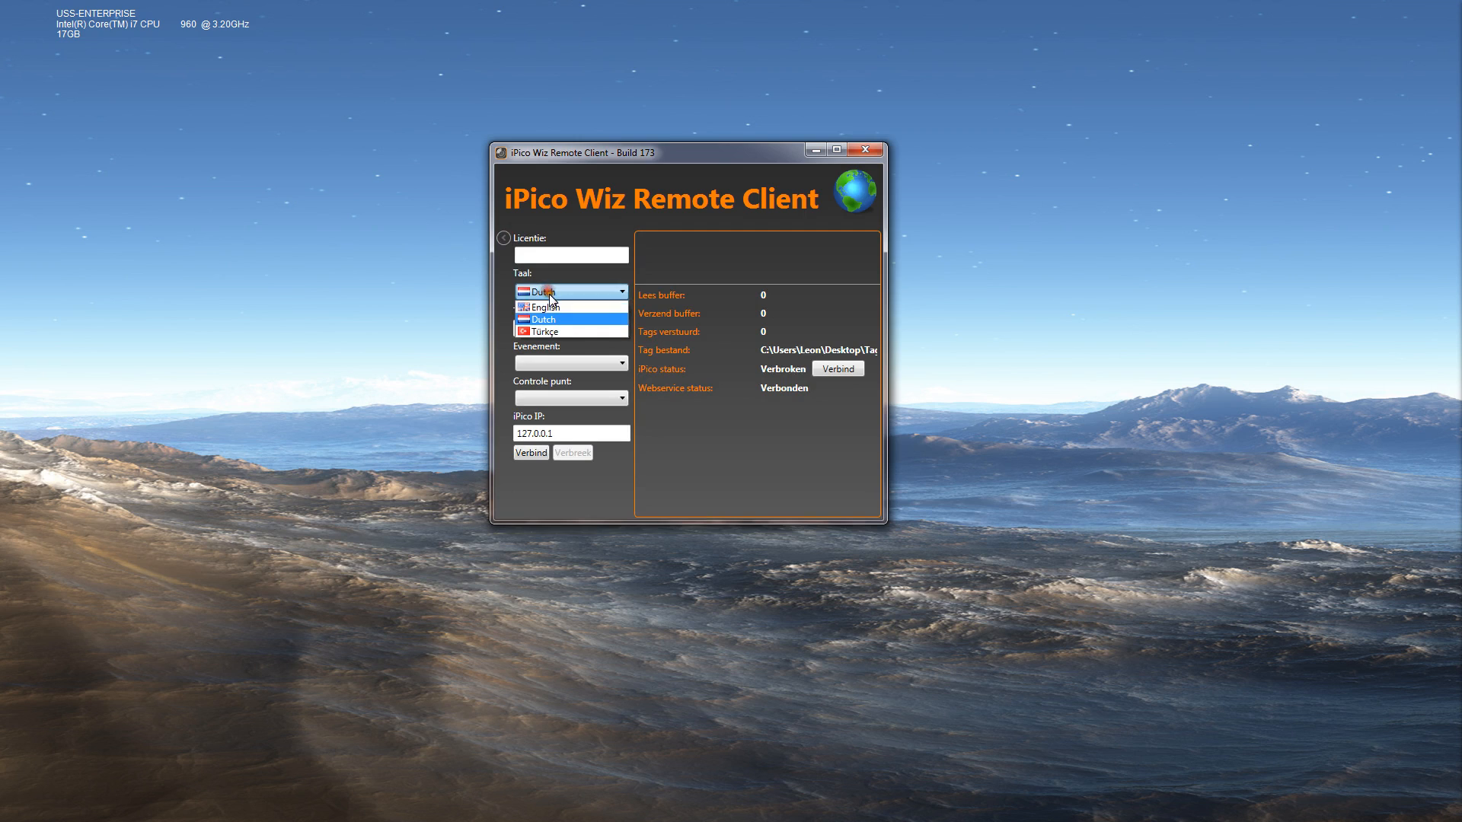
pyautogui.click(545, 306)
pyautogui.click(503, 238)
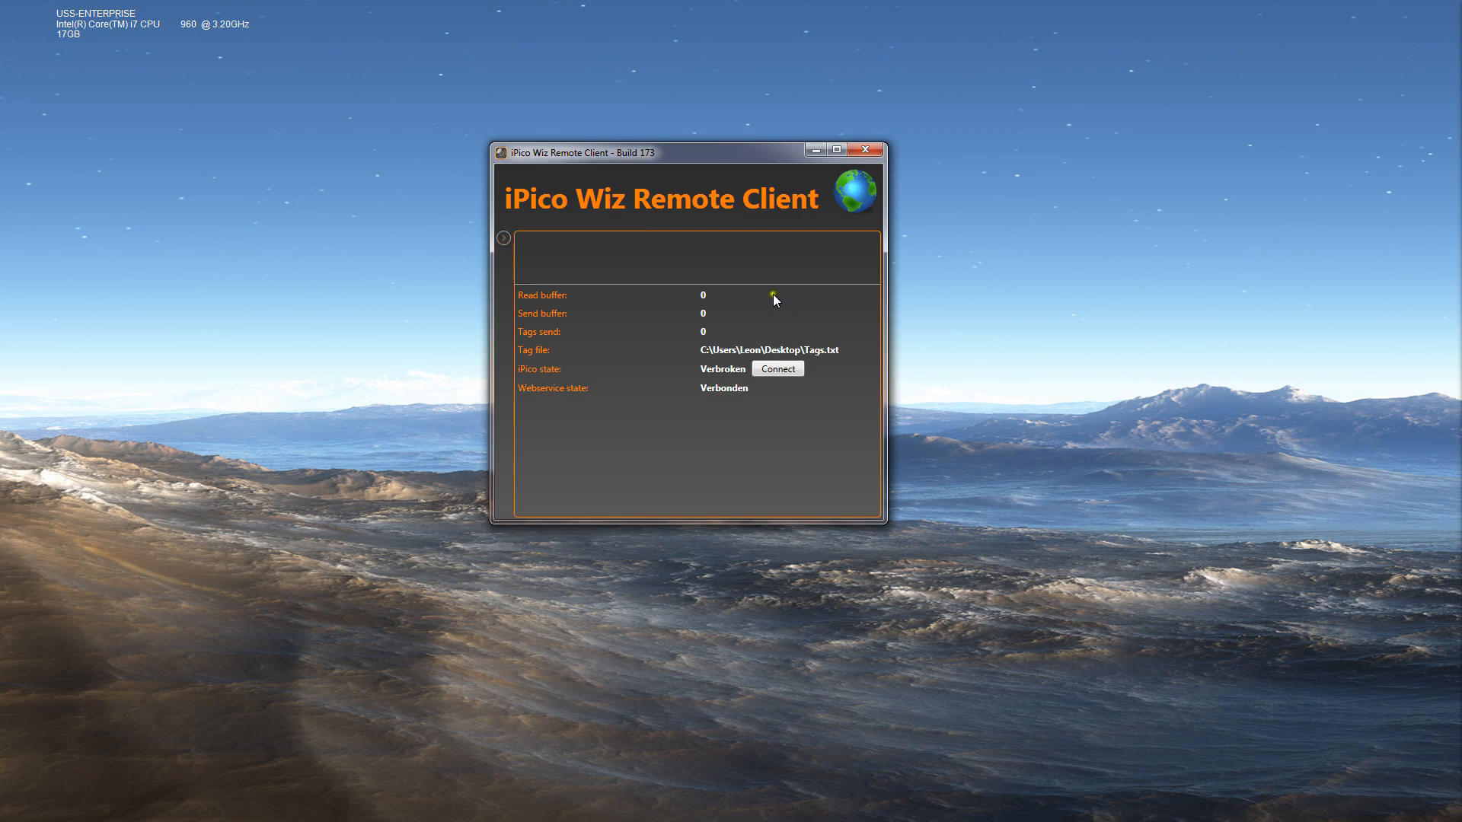
# Step: Restart the Remote Client and place its window near the middle of the desktop
pyautogui.moveTo(696, 151); pyautogui.dragTo(588, 108)
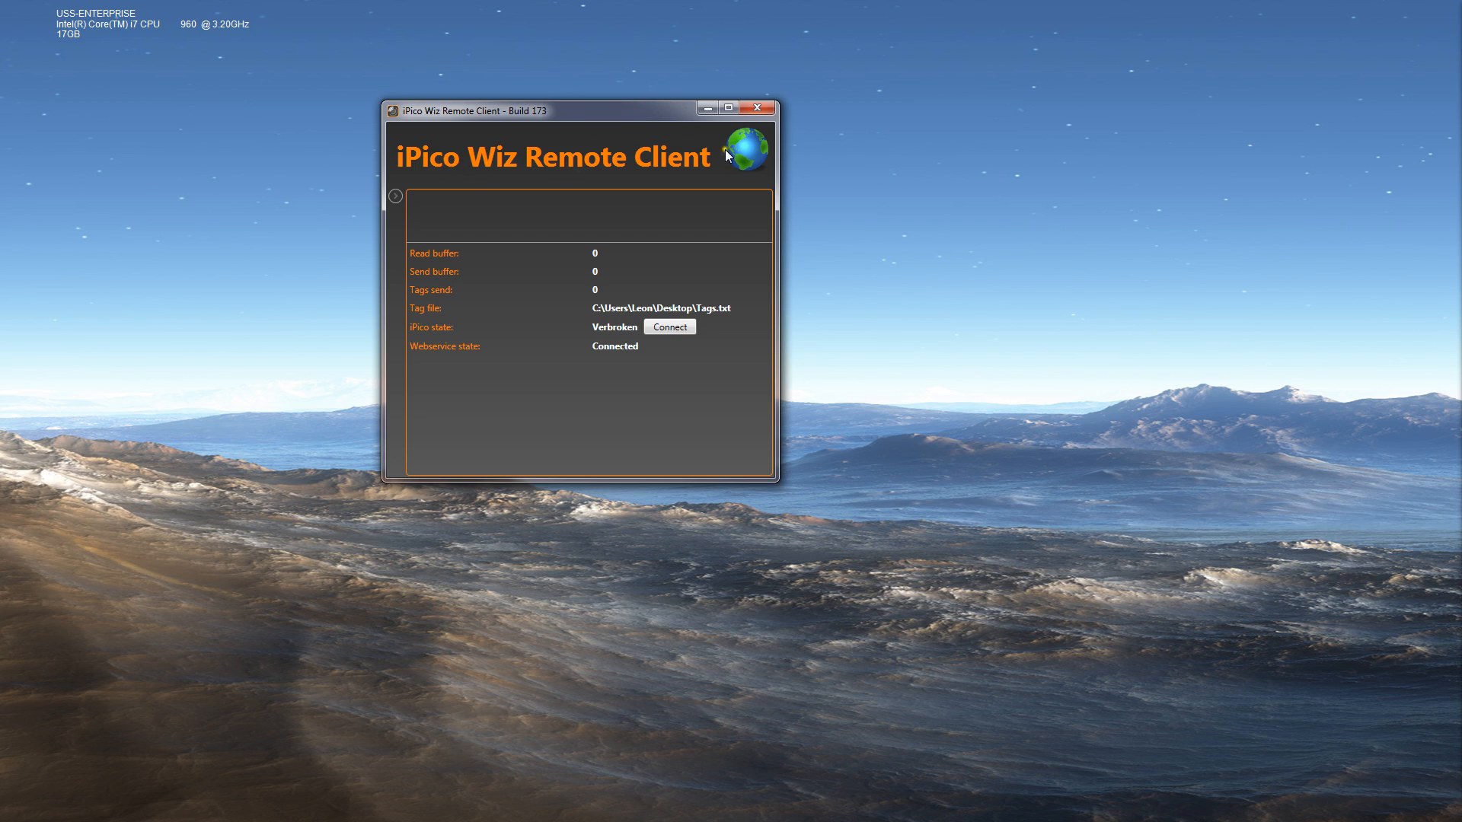
pyautogui.moveTo(751, 137)
pyautogui.click(756, 109)
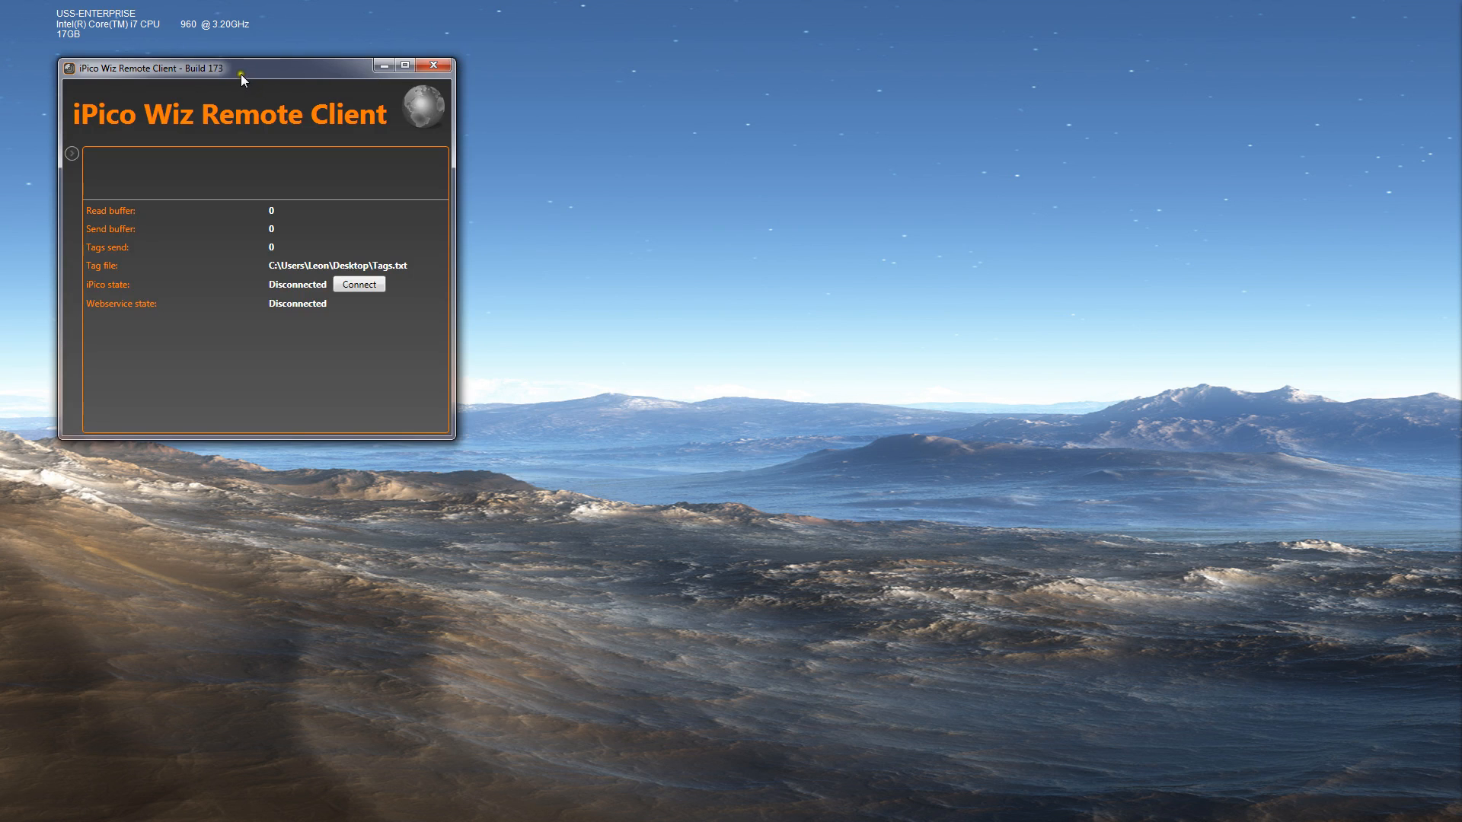
pyautogui.moveTo(240, 75); pyautogui.dragTo(679, 131)
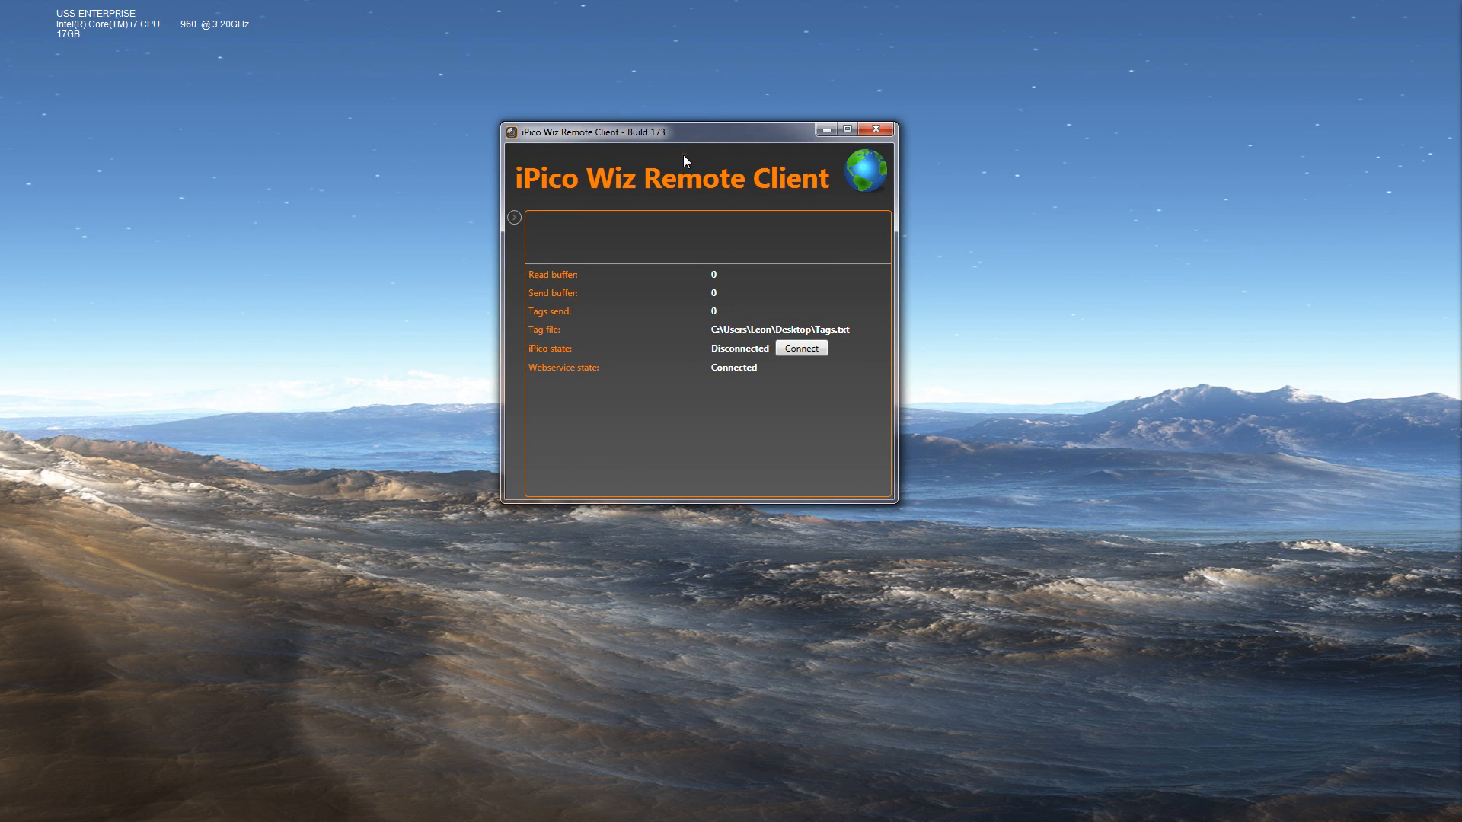
pyautogui.moveTo(873, 183)
pyautogui.click(718, 313)
# Step: Expand the Remote Client settings and select the event "A New Race" with the checkpoint "Check 1"
pyautogui.click(514, 217)
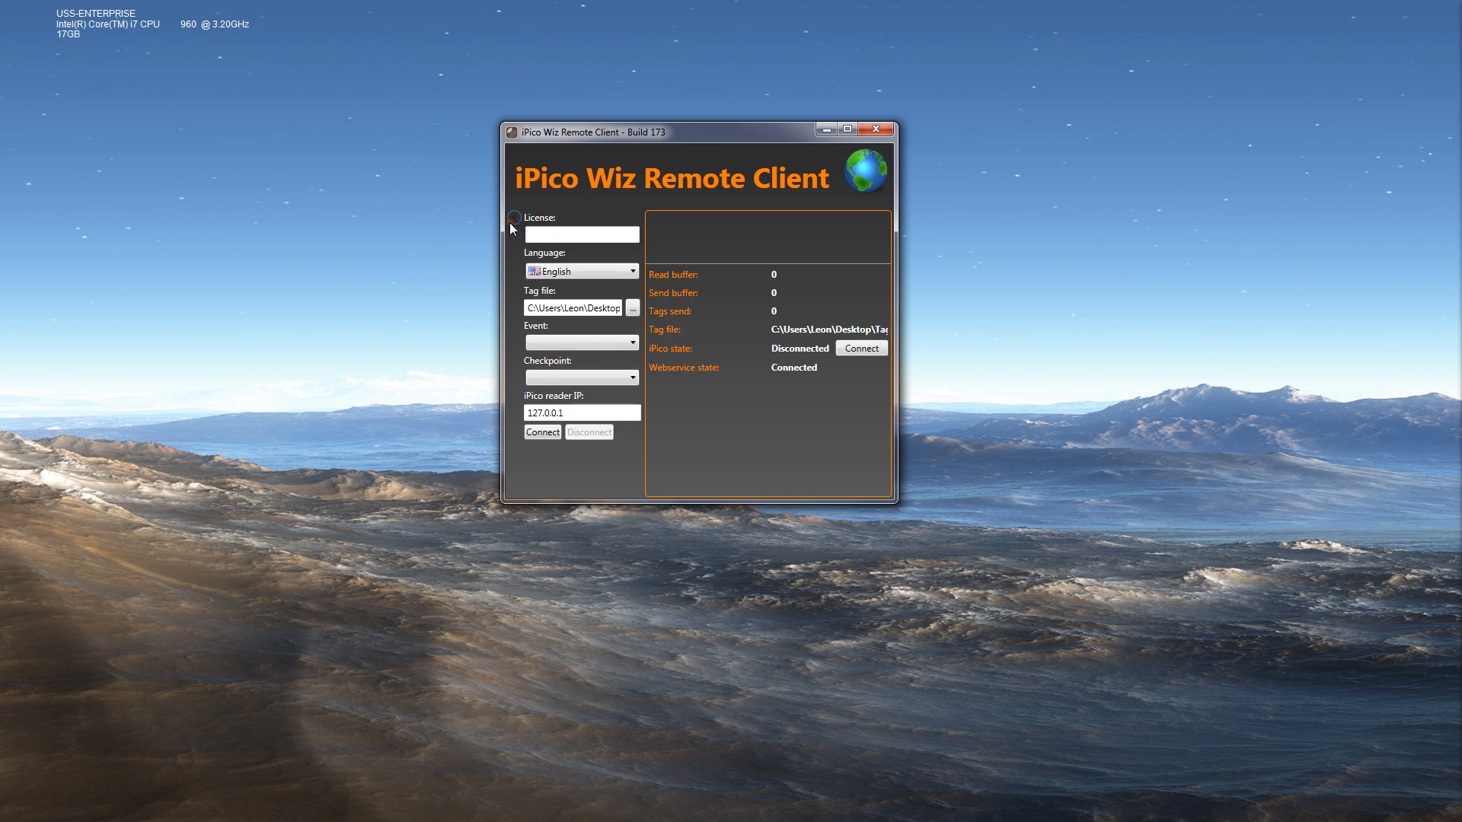
pyautogui.moveTo(534, 236)
pyautogui.mouseDown()
pyautogui.moveTo(565, 241)
pyautogui.moveTo(510, 228)
pyautogui.mouseUp()
pyautogui.click(578, 234)
pyautogui.click(594, 232)
pyautogui.click(594, 233)
pyautogui.click(559, 342)
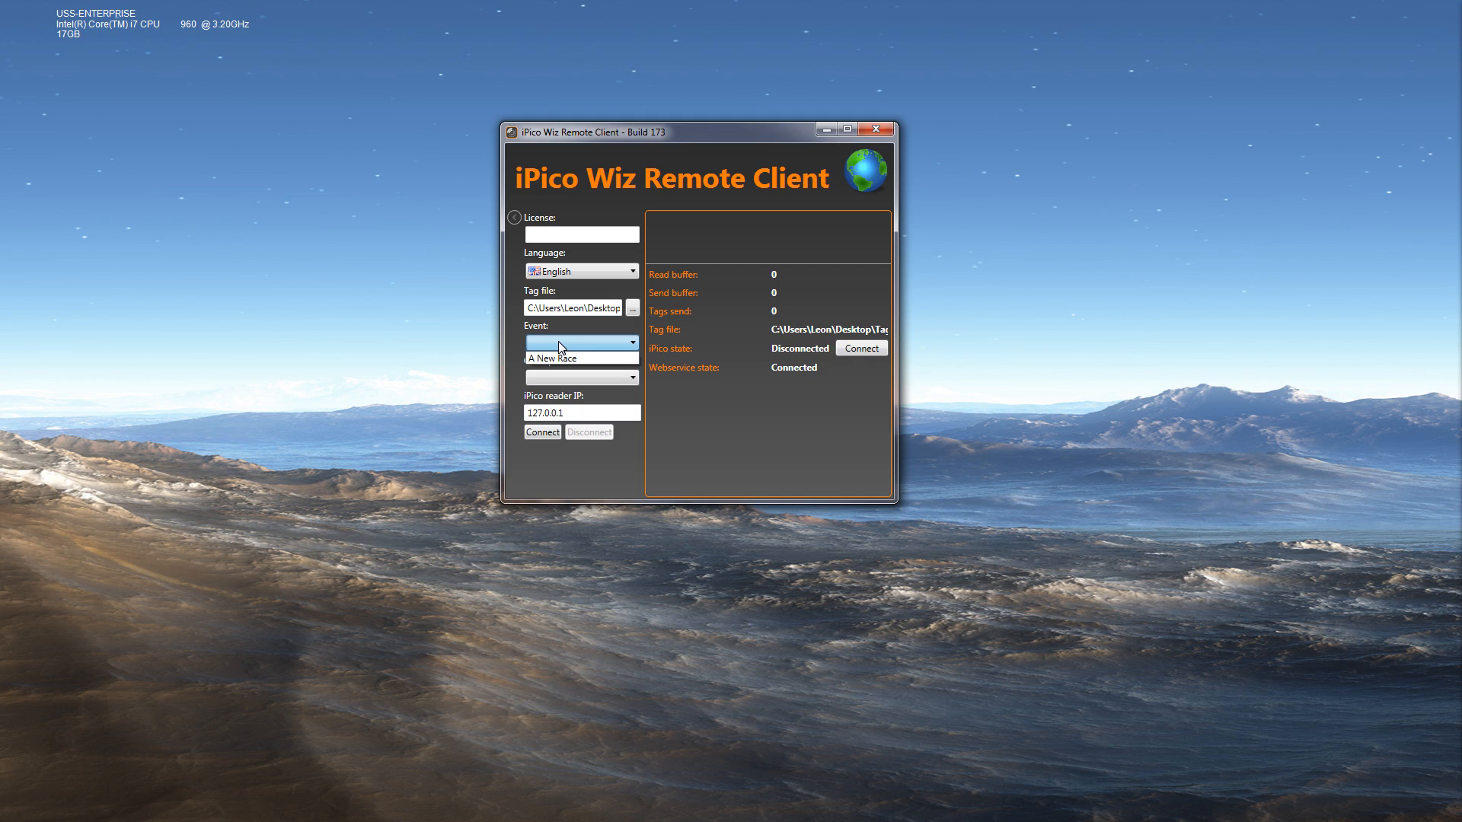
pyautogui.click(568, 358)
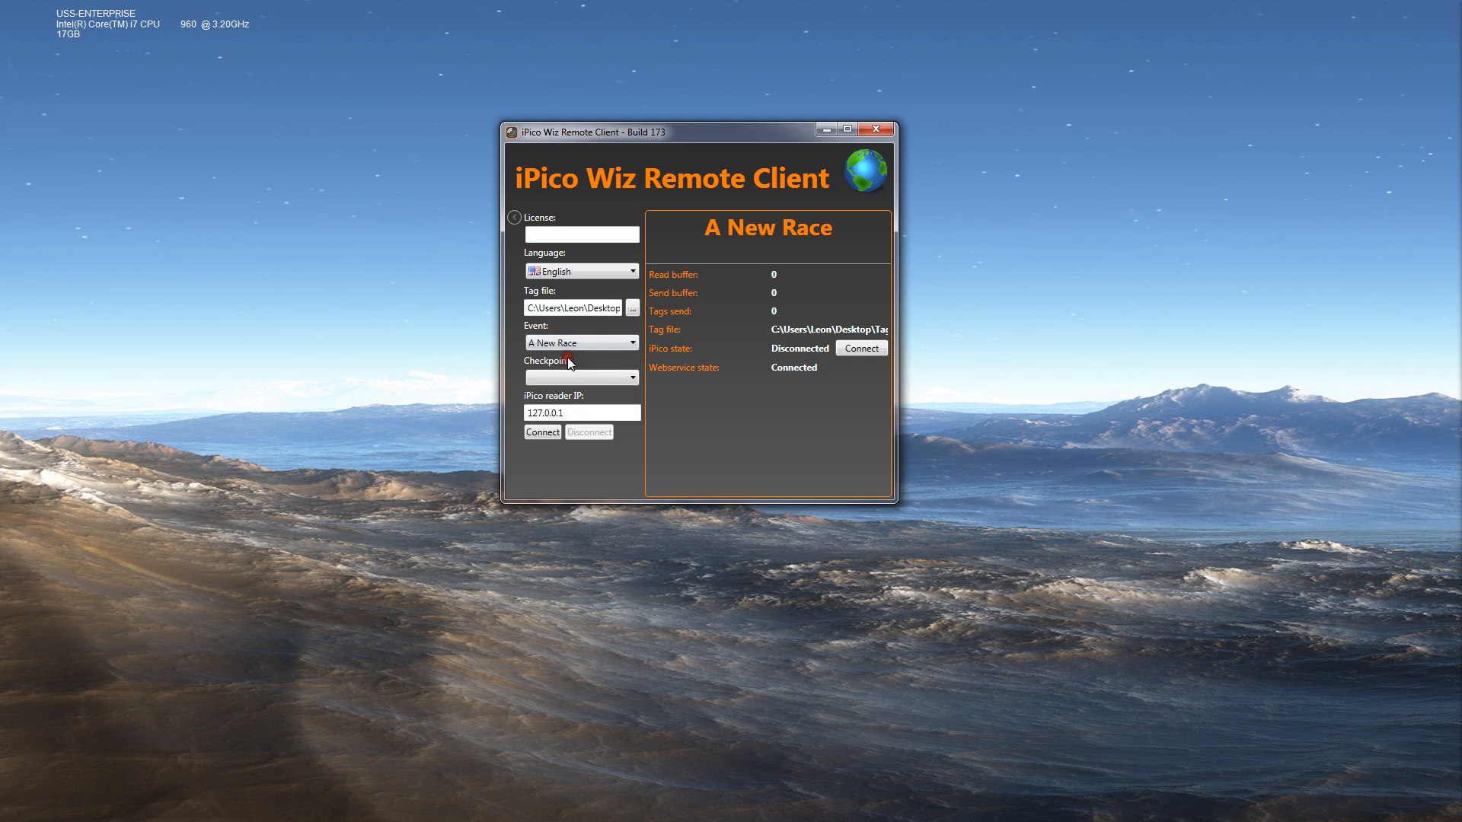
pyautogui.click(575, 376)
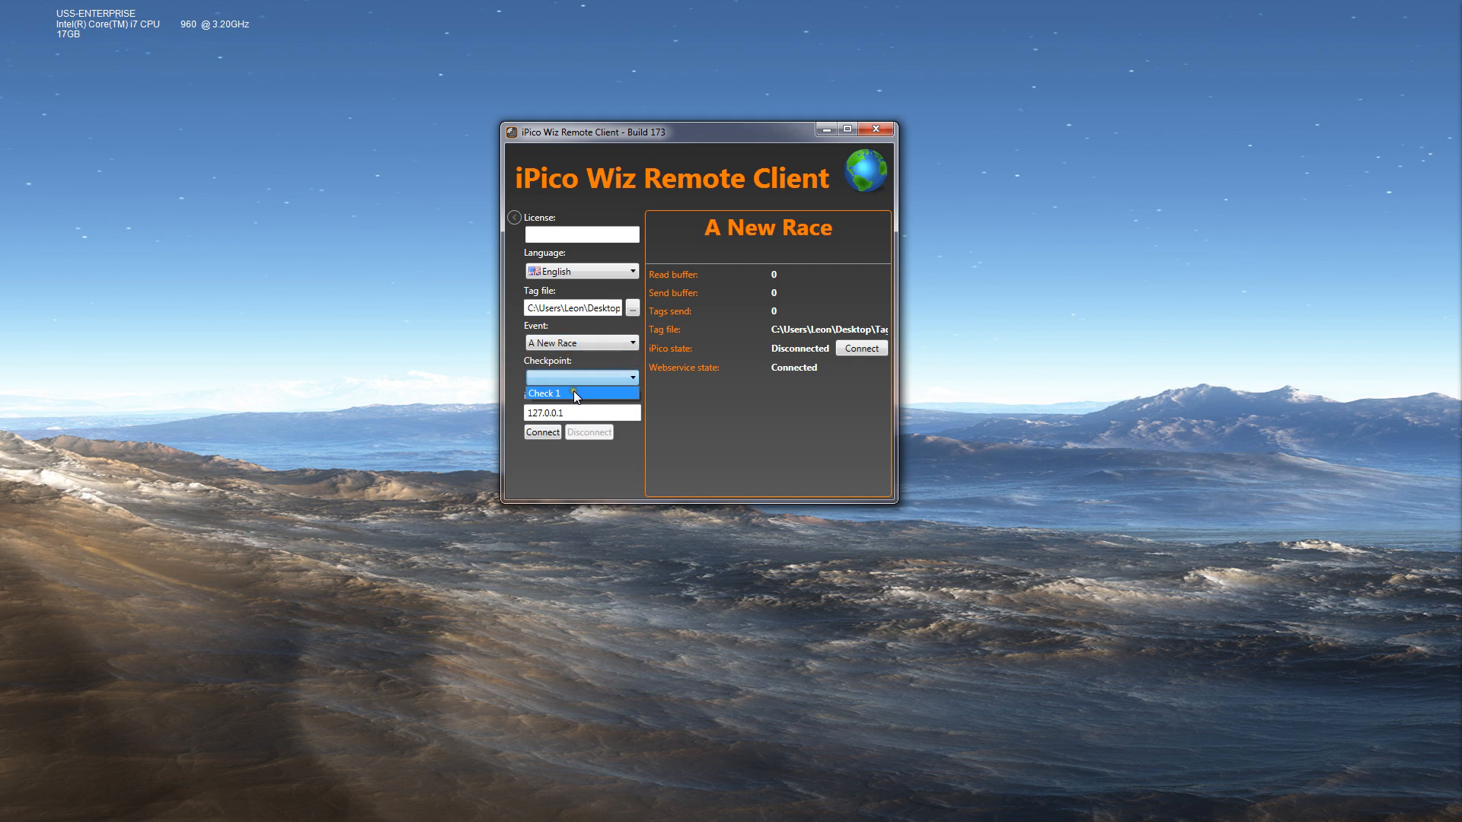
pyautogui.click(574, 391)
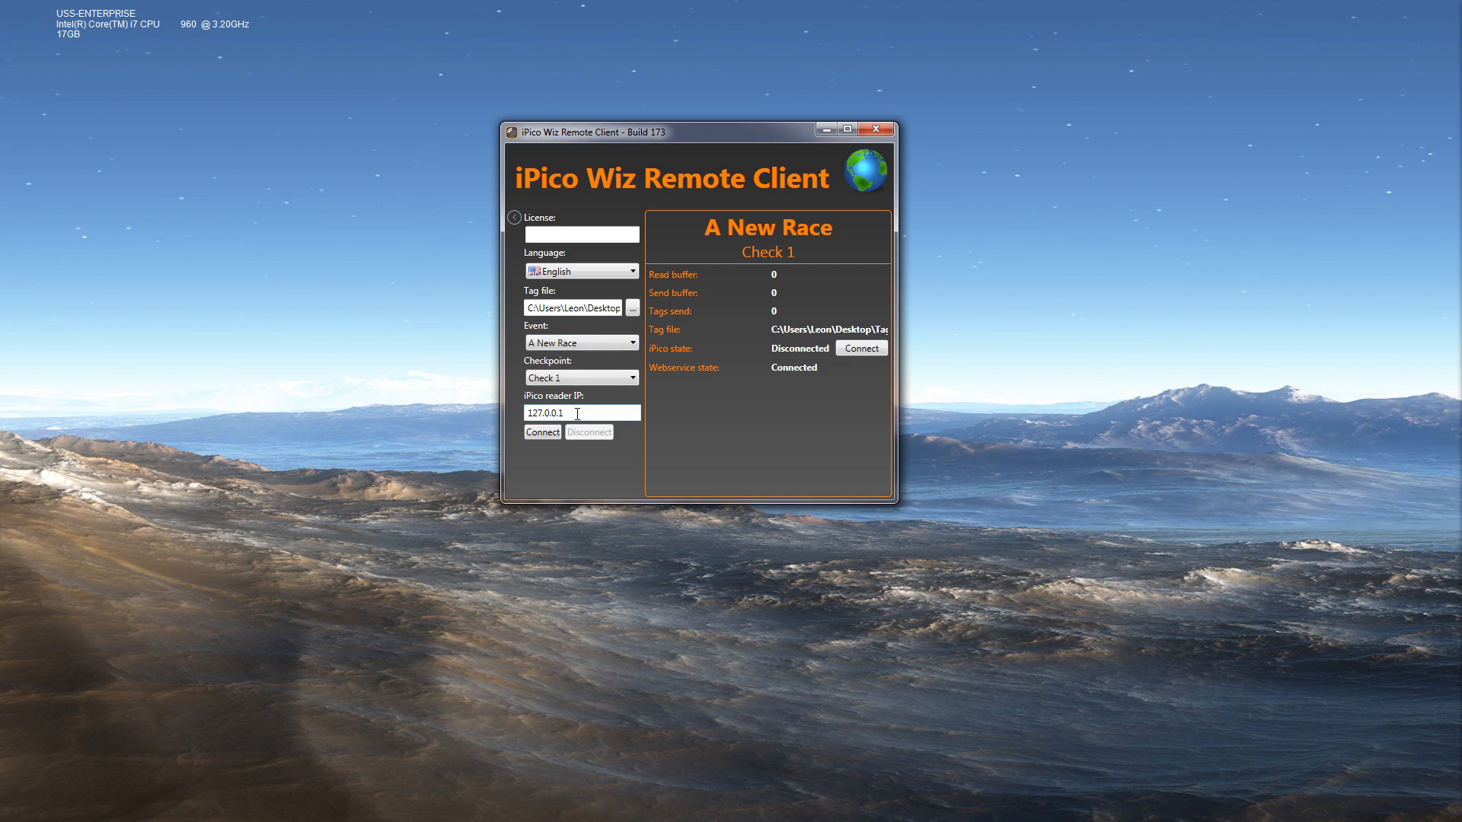
# Step: Connect the Remote Client to the iPico reader at 127.0.0.1 and collapse the settings
pyautogui.click(575, 414)
pyautogui.click(547, 431)
pyautogui.click(514, 217)
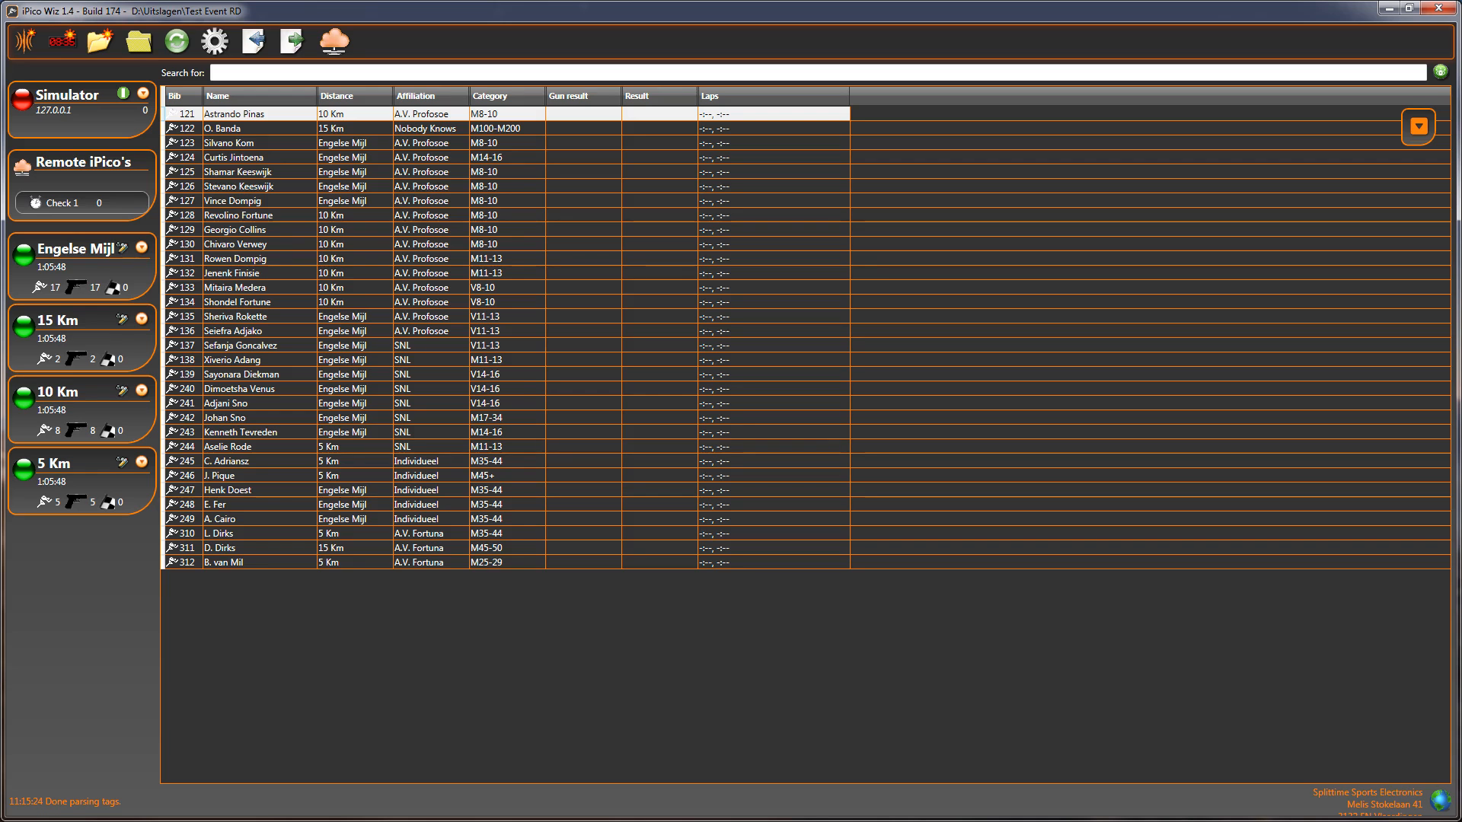
# Step: Bring the Remote Client in front of iPico Wiz and position it over the lower middle of the contestant list
pyautogui.hotkey('alt', 'Tab')
pyautogui.moveTo(739, 137); pyautogui.dragTo(808, 304)
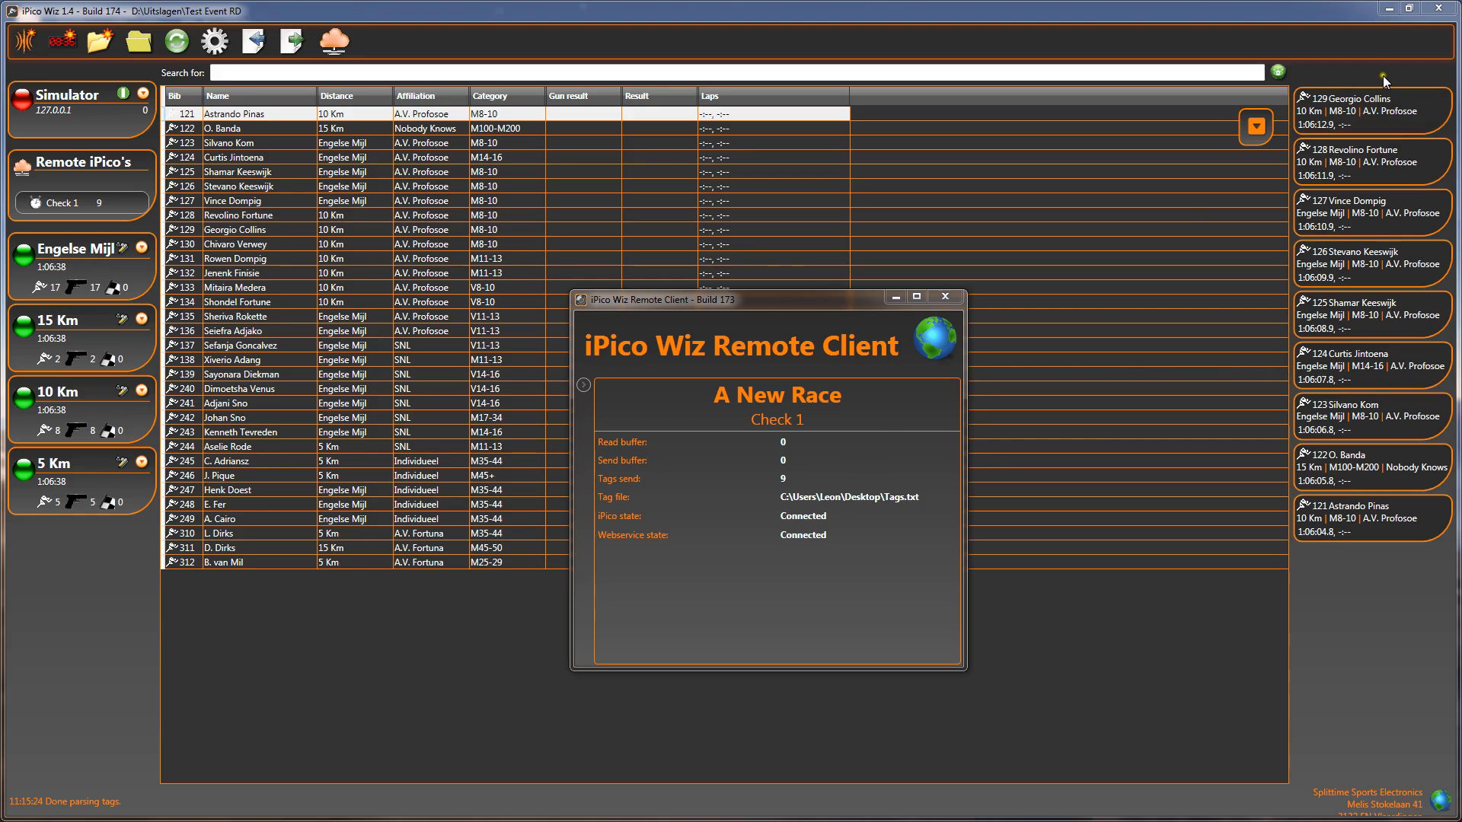
# Step: Minimize iPico Wiz, inspect the tag records in Tags.txt from the desktop, and close the file
pyautogui.click(1390, 9)
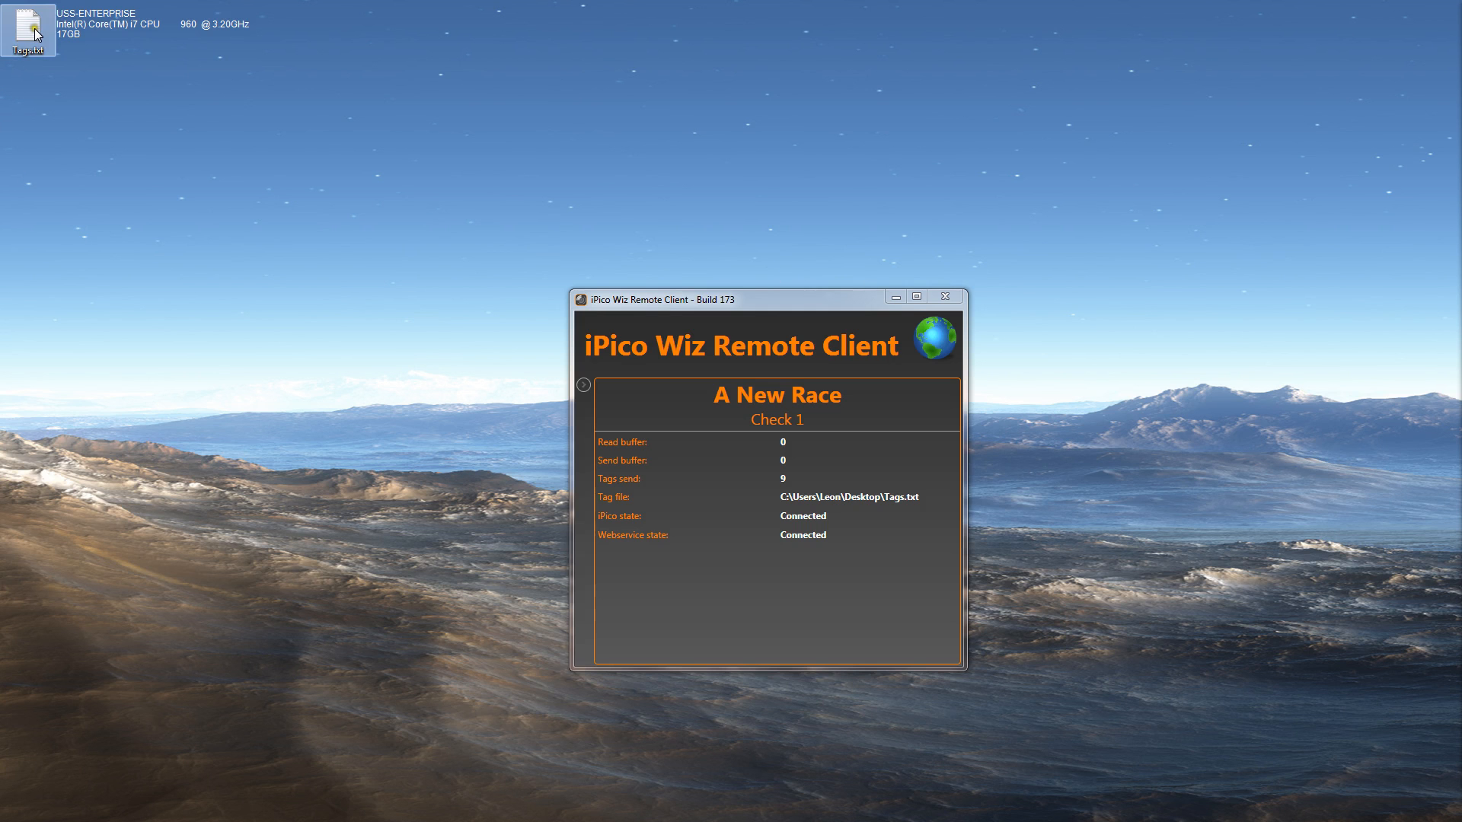
pyautogui.moveTo(34, 52); pyautogui.dragTo(321, 353)
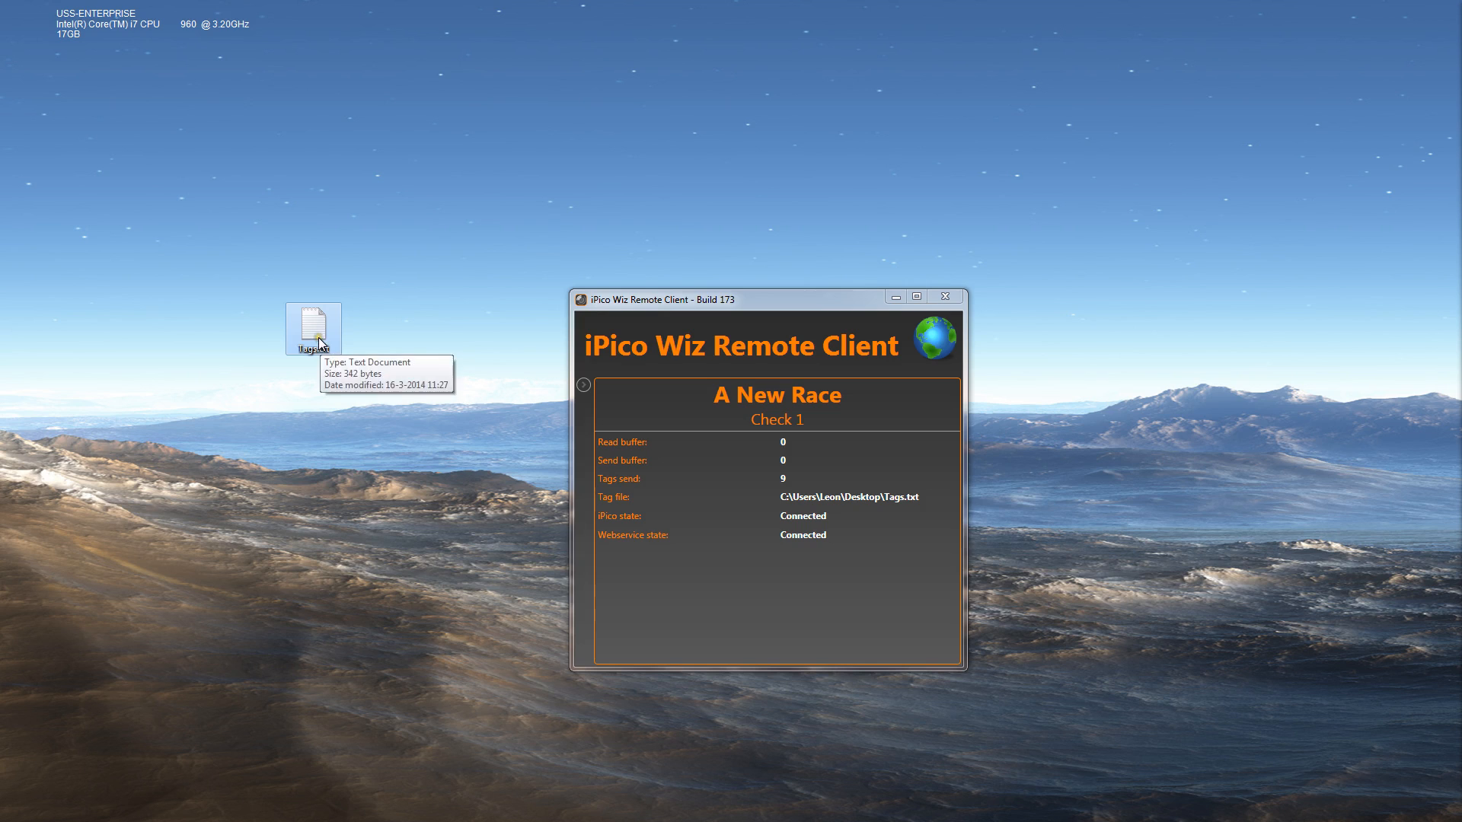
pyautogui.doubleClick(317, 336)
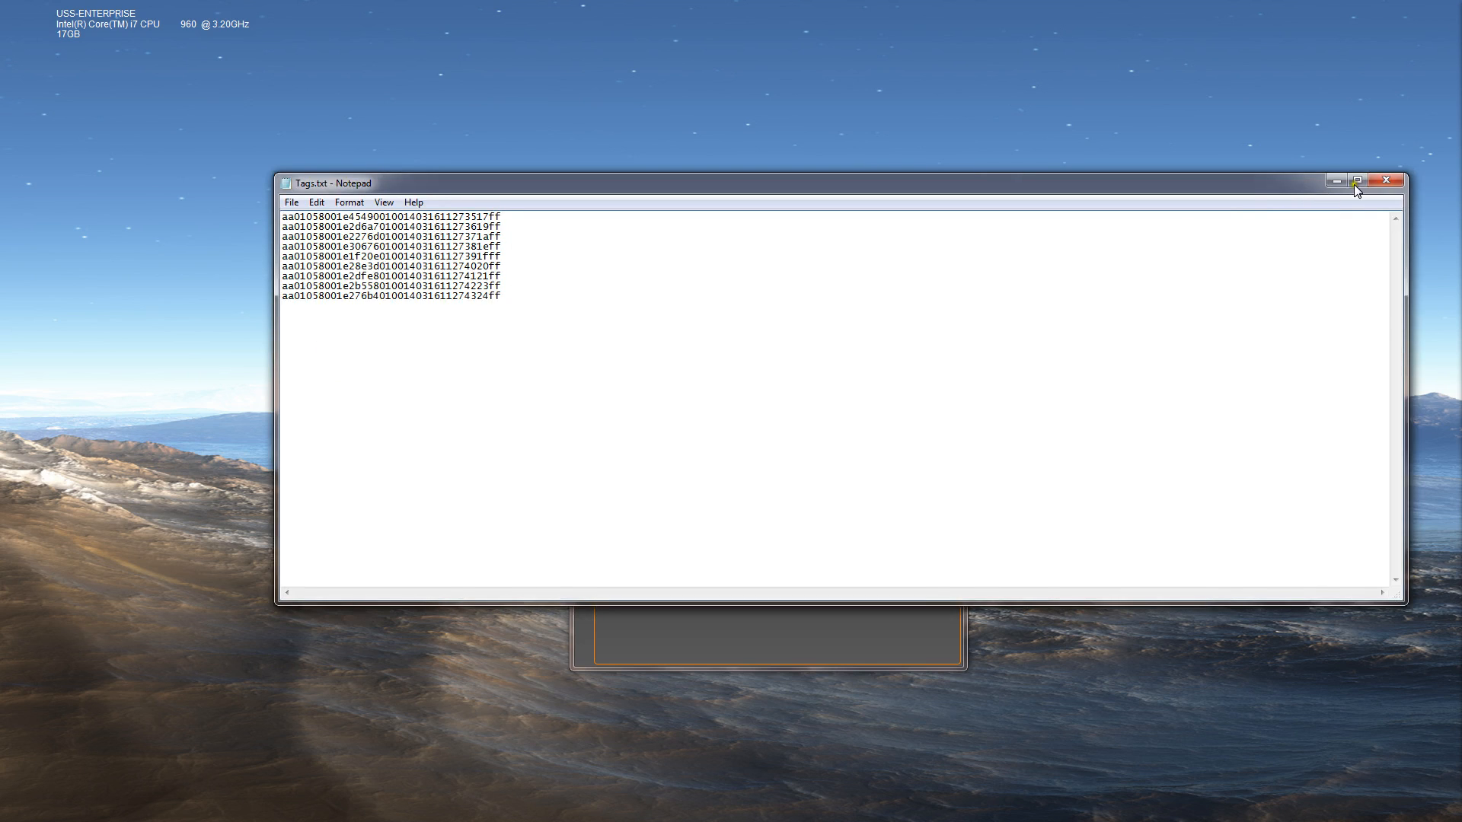
pyautogui.click(1386, 180)
pyautogui.moveTo(313, 329); pyautogui.dragTo(30, 47)
# Step: Return to iPico Wiz and refresh the contestant list by entering "a" as a search and clearing it
pyautogui.hotkey('alt', 'Tab')
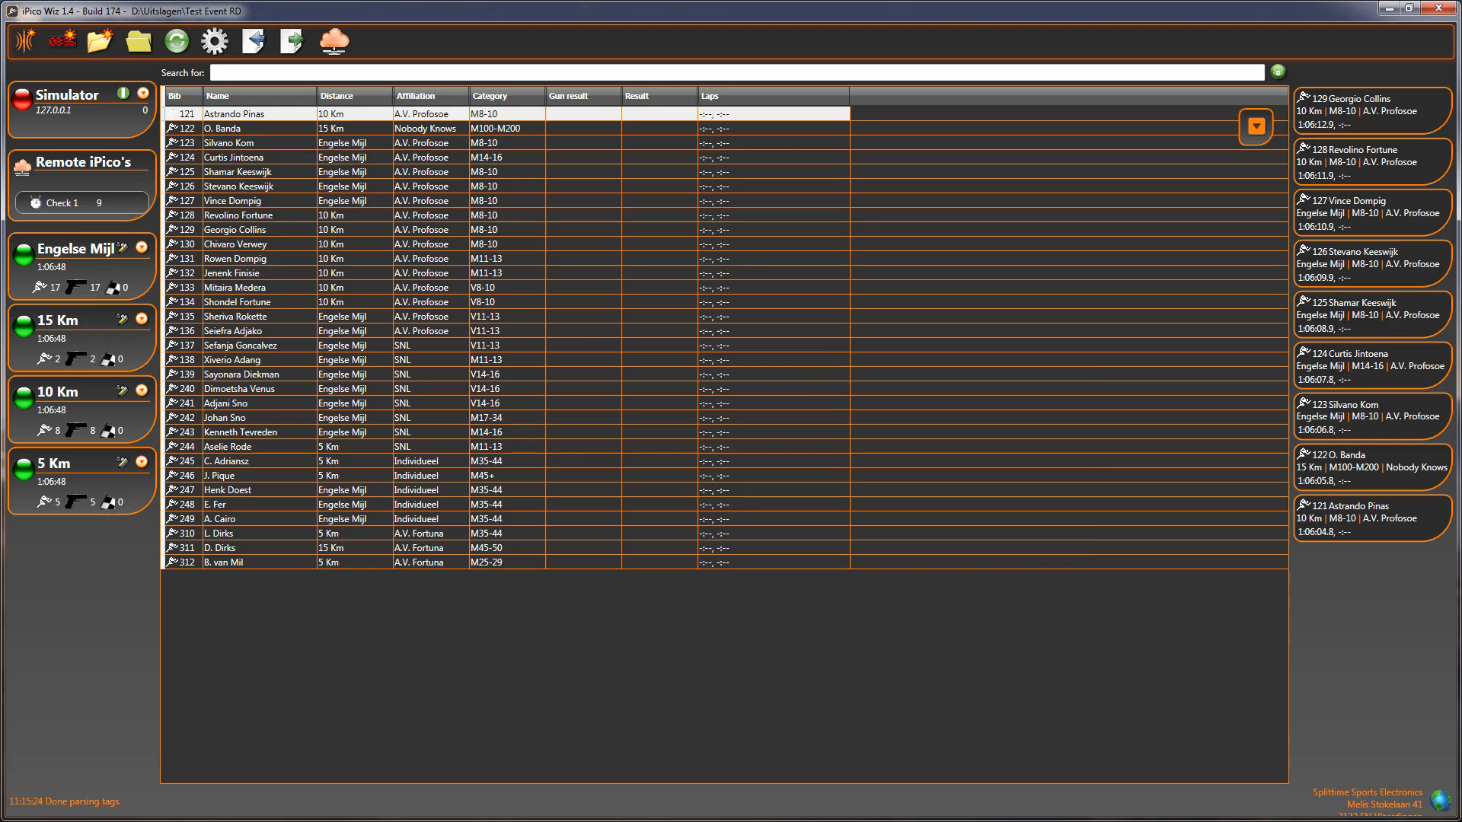
pyautogui.hotkey('alt', 'Tab')
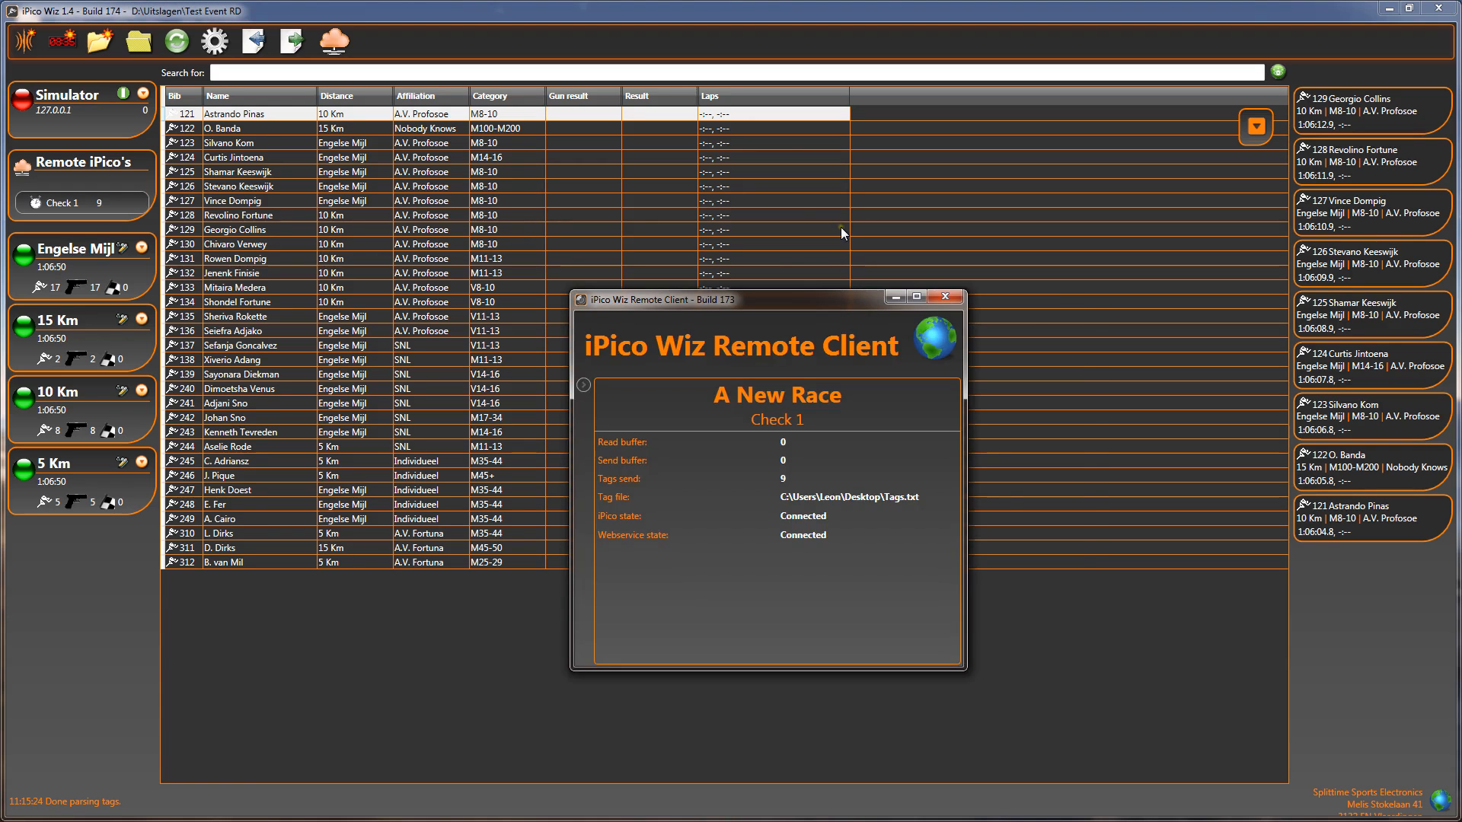
pyautogui.click(726, 151)
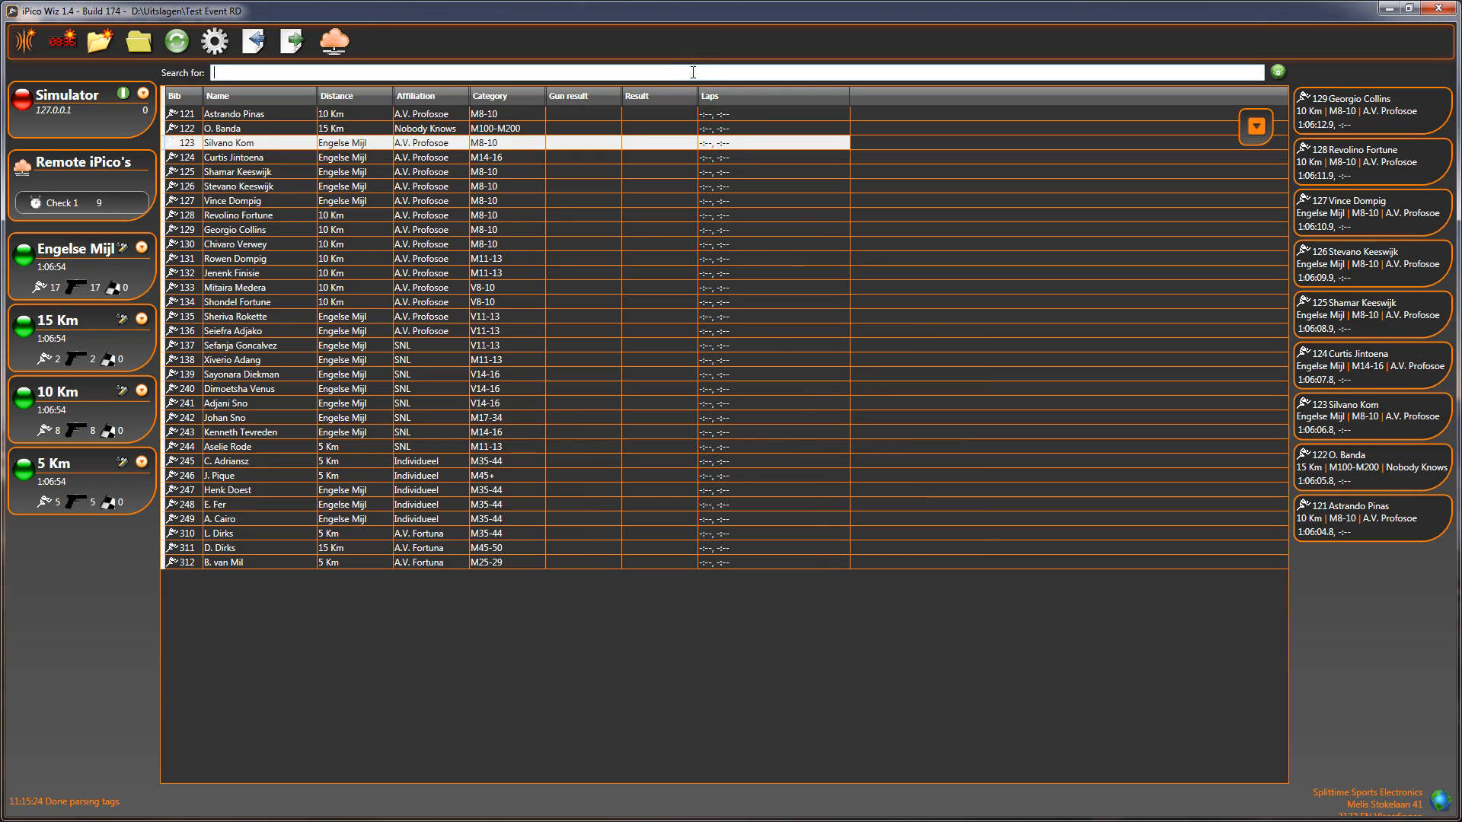
pyautogui.write('a')
pyautogui.press('BackSpace')
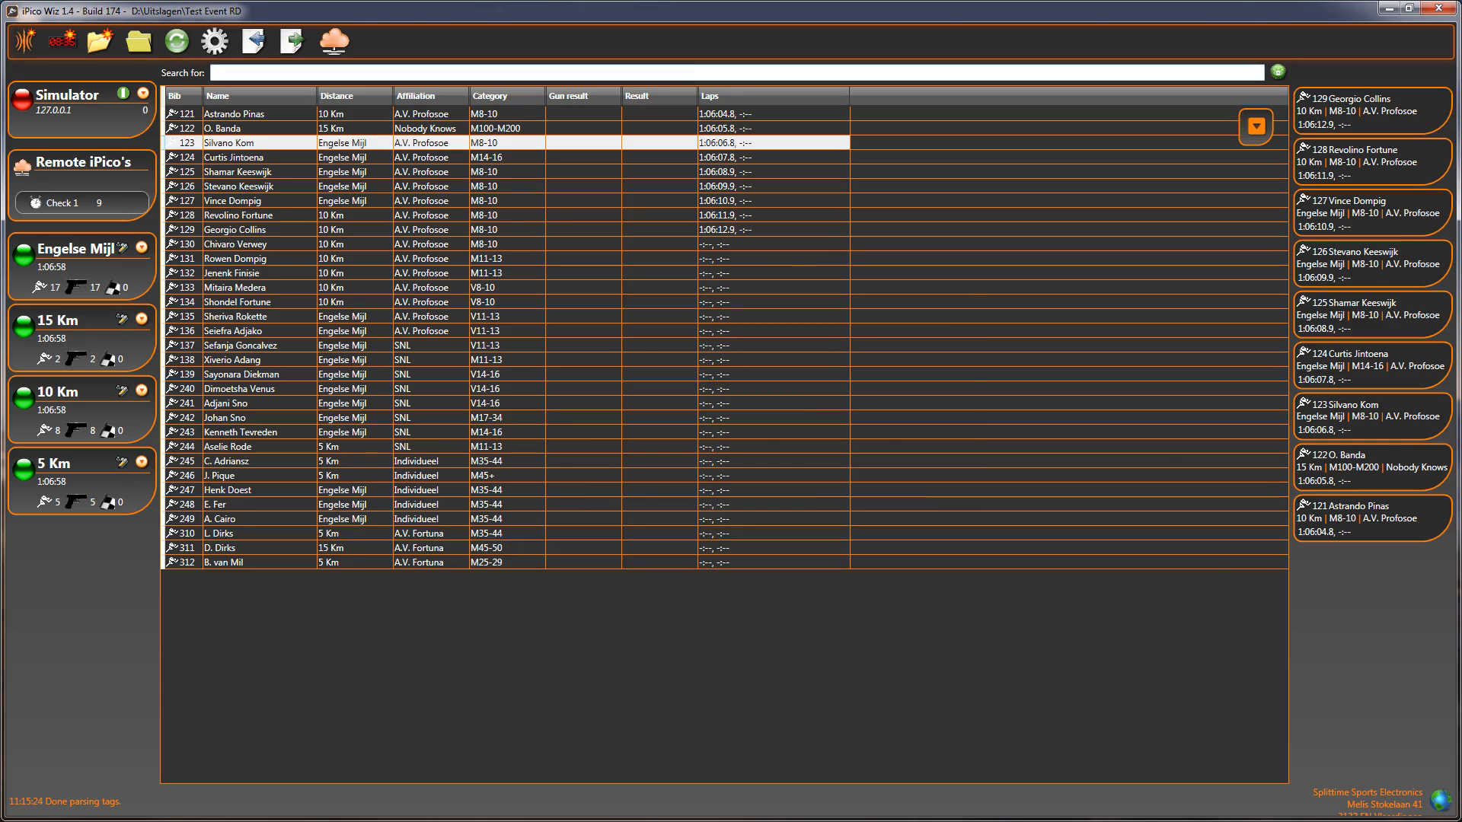
# Step: Check the Remote Client's status and examine the checkpoint timing of bib 121 in iPico Wiz, collapsing the contestant details
pyautogui.hotkey('alt', 'Tab')
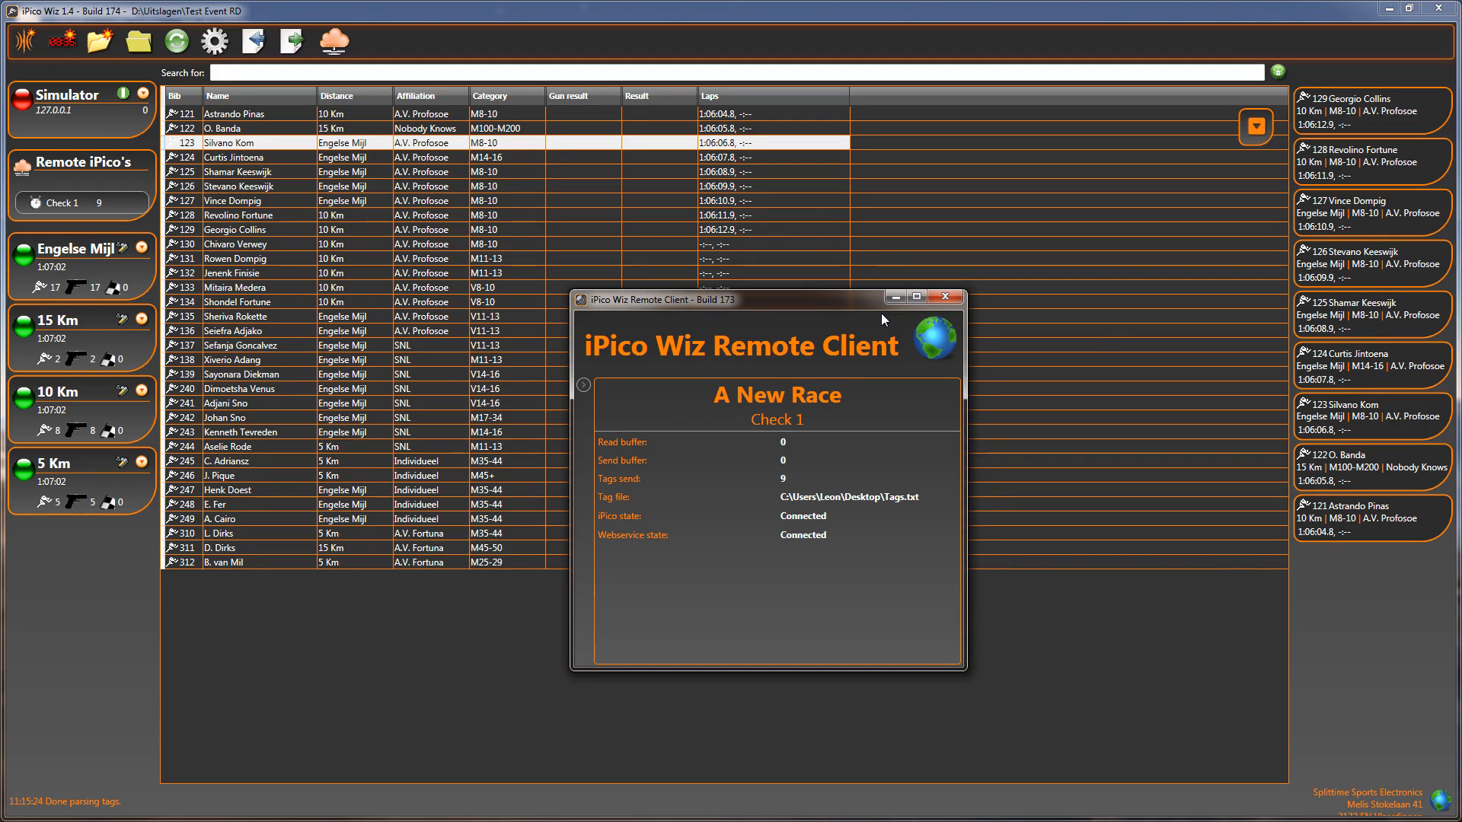
pyautogui.click(1101, 632)
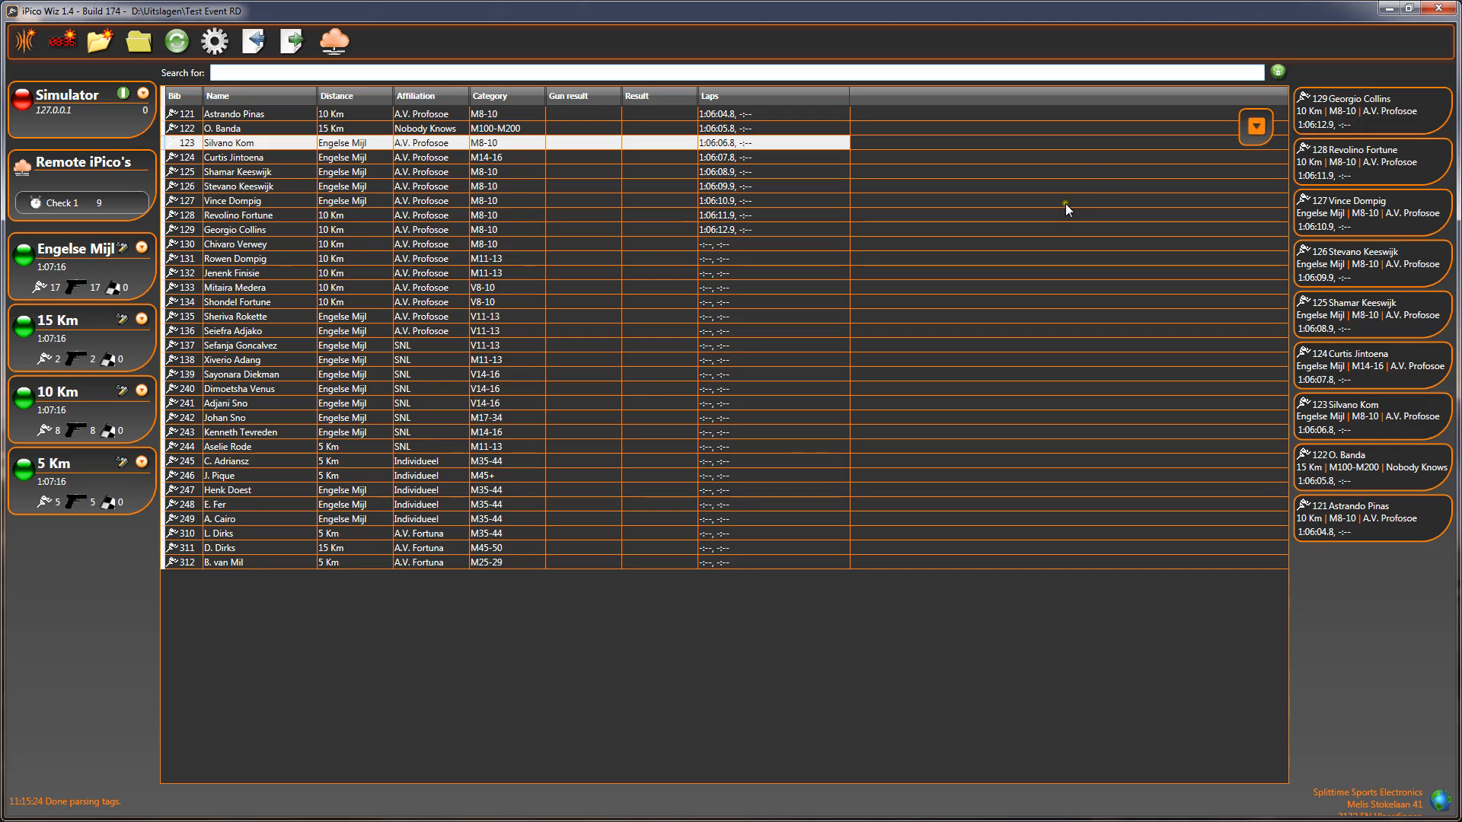
pyautogui.click(277, 115)
pyautogui.click(1253, 130)
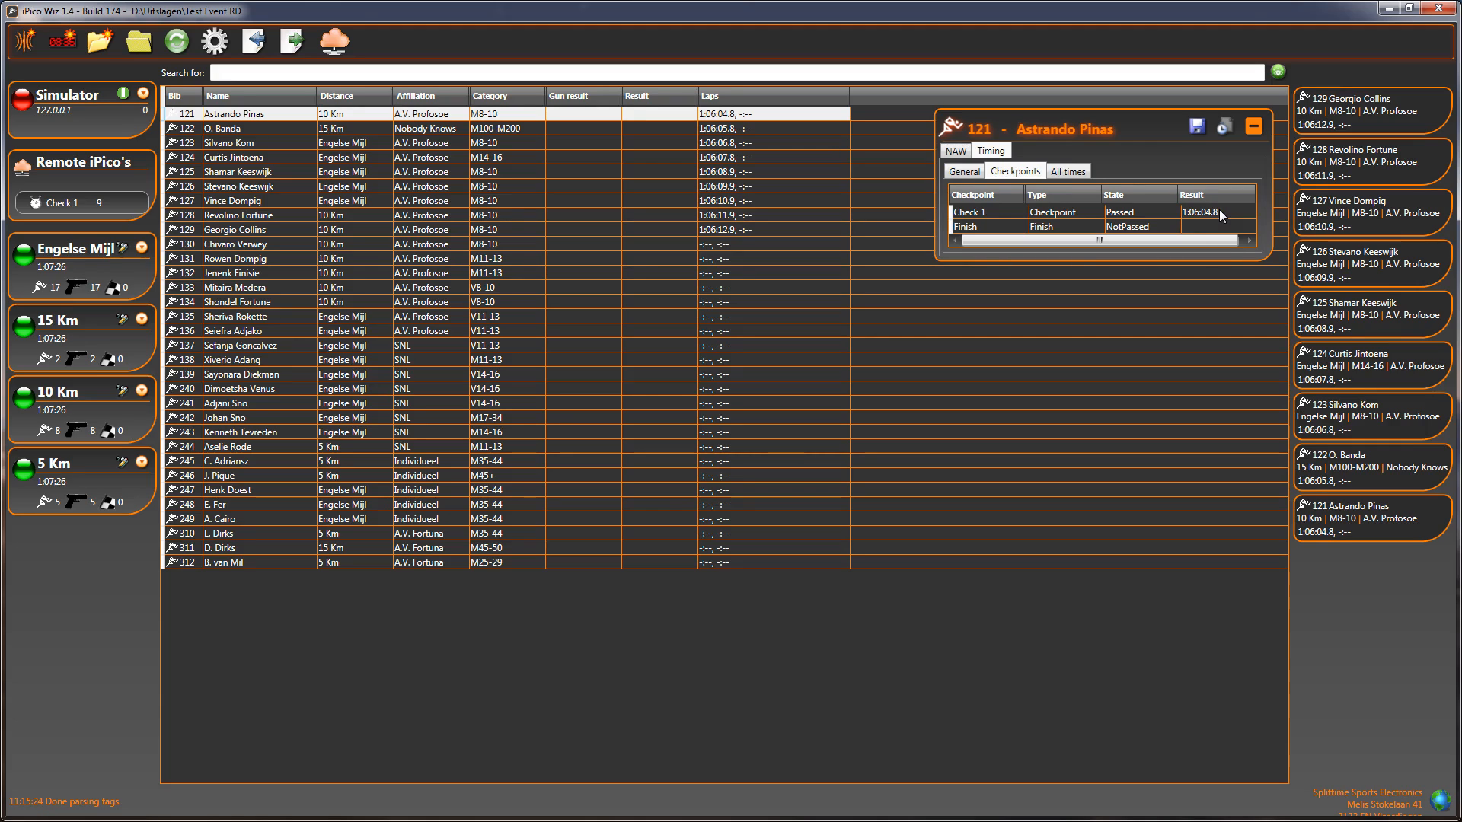
pyautogui.click(1253, 126)
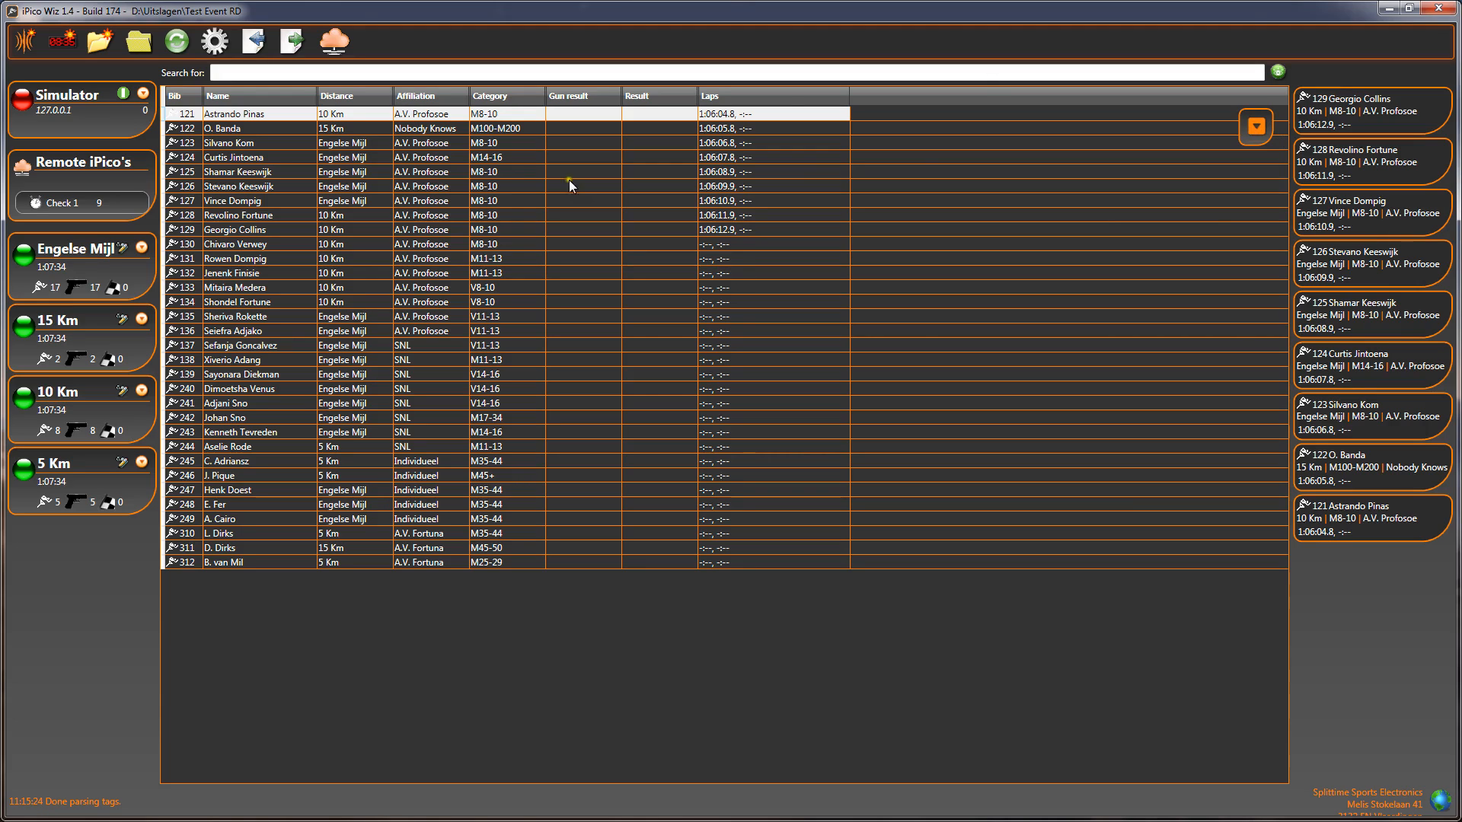
# Step: Compare the Remote Client's buffer and sent-tag counters with the Check 1 passings in iPico Wiz
pyautogui.hotkey('alt', 'Tab')
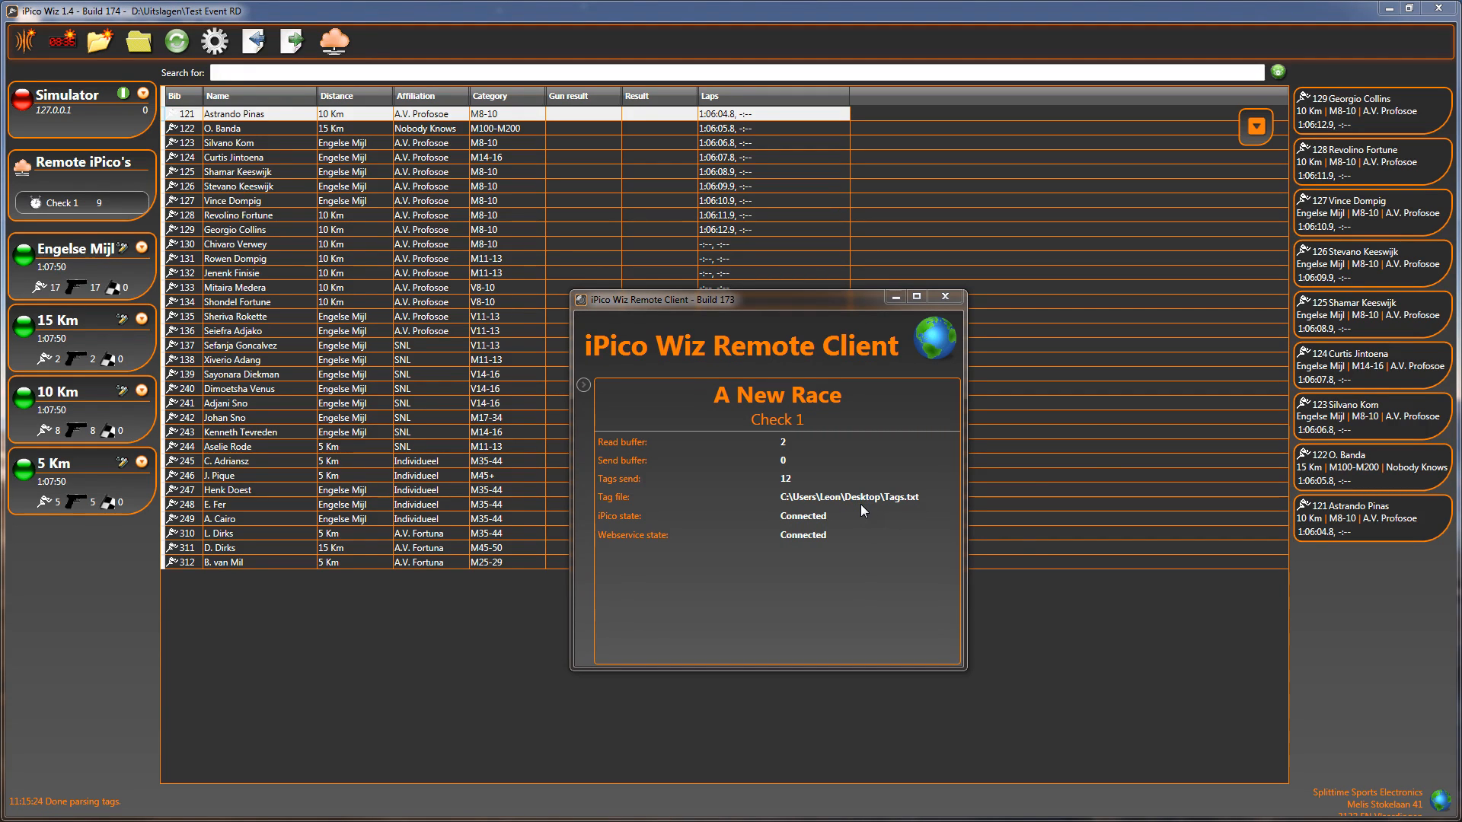
pyautogui.click(1085, 610)
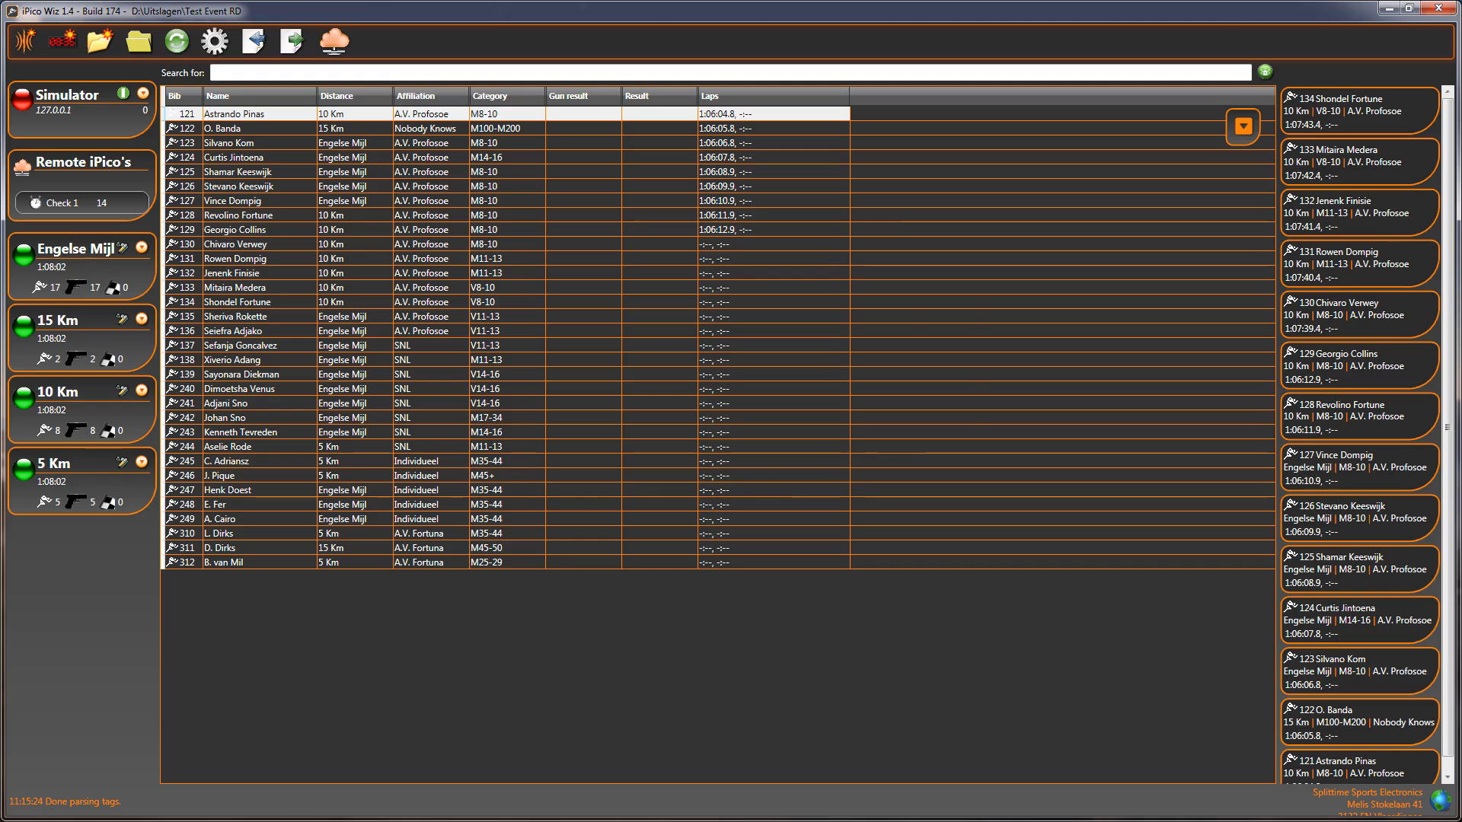
pyautogui.hotkey('alt', 'Tab')
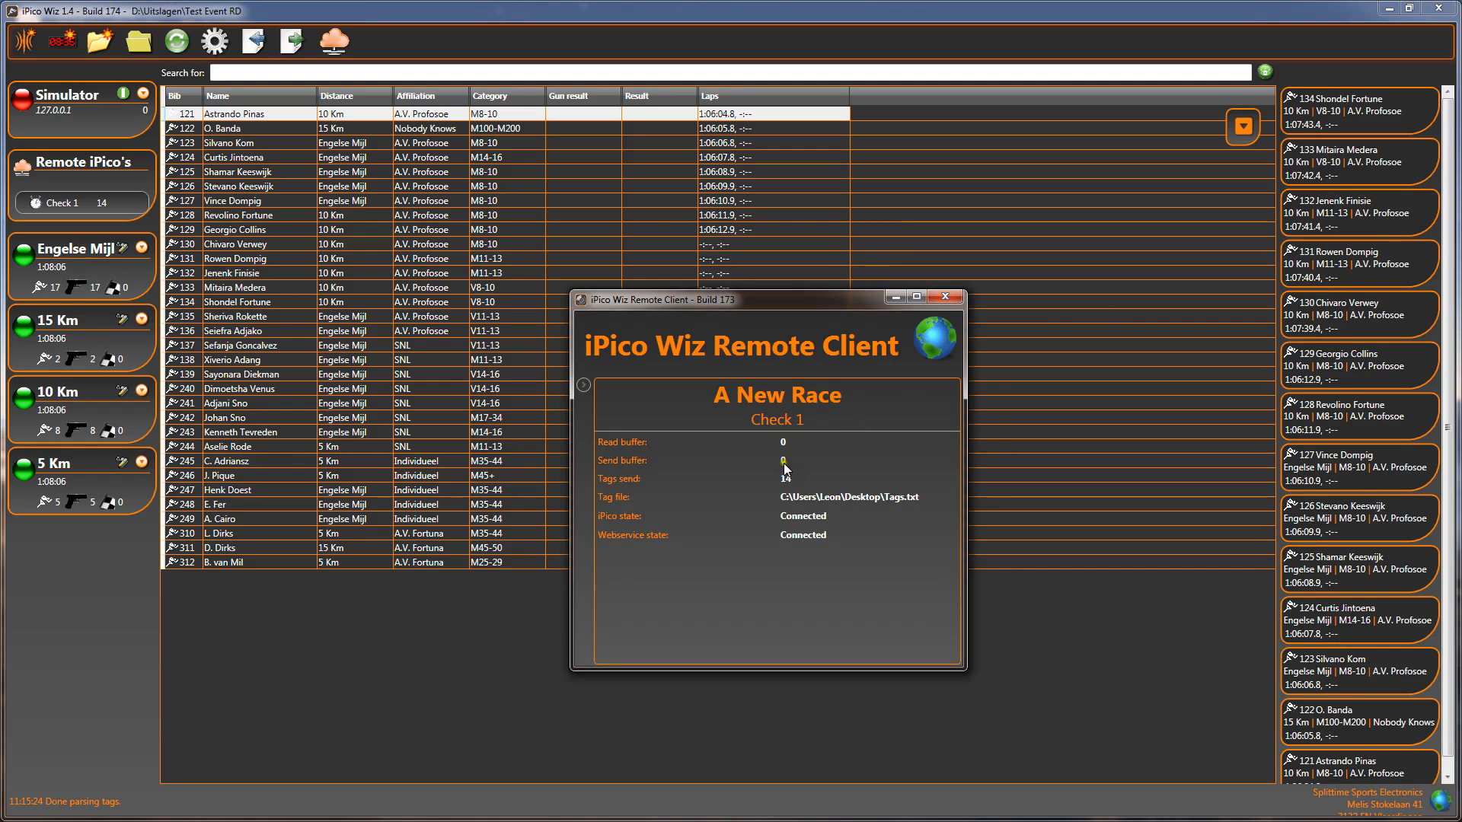
# Step: Close the Remote Client and connect the local Simulator reader in iPico Wiz
pyautogui.click(809, 481)
pyautogui.click(949, 296)
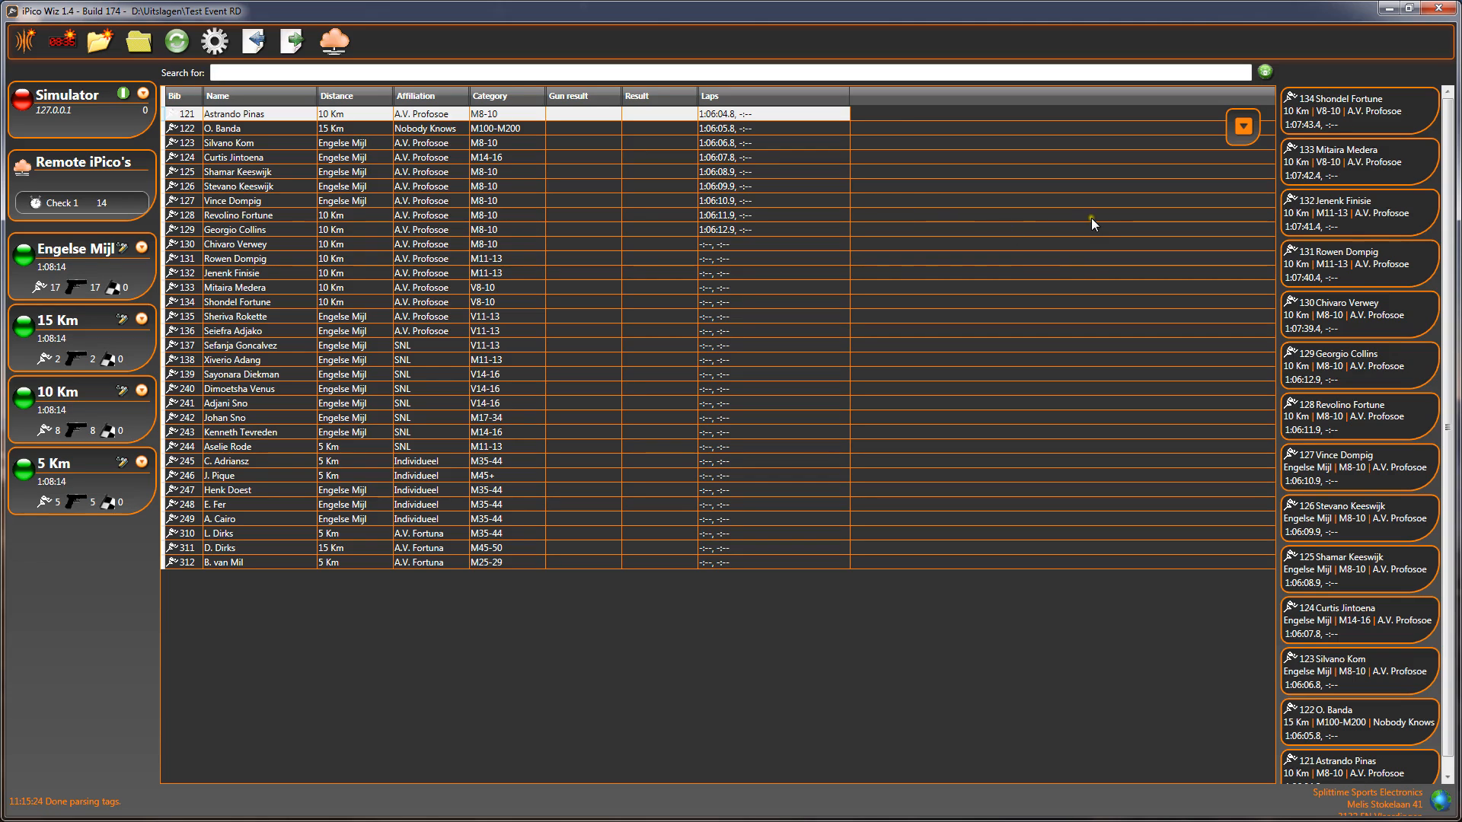
pyautogui.click(121, 94)
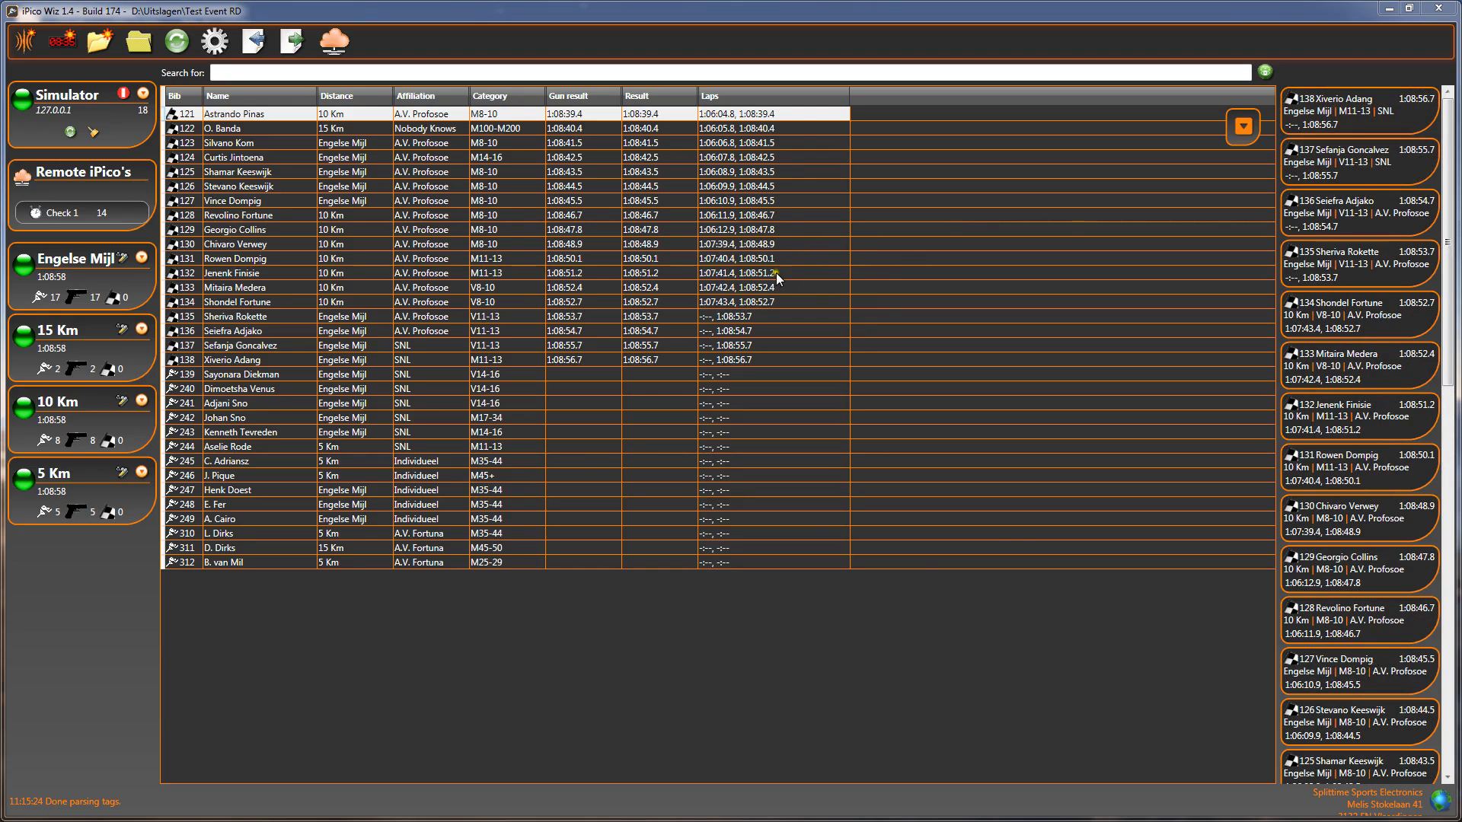
# Step: Examine the Check 1 and Finish timing of the contestant with bib 135, and collapse the contestant details
pyautogui.click(735, 321)
pyautogui.click(1246, 125)
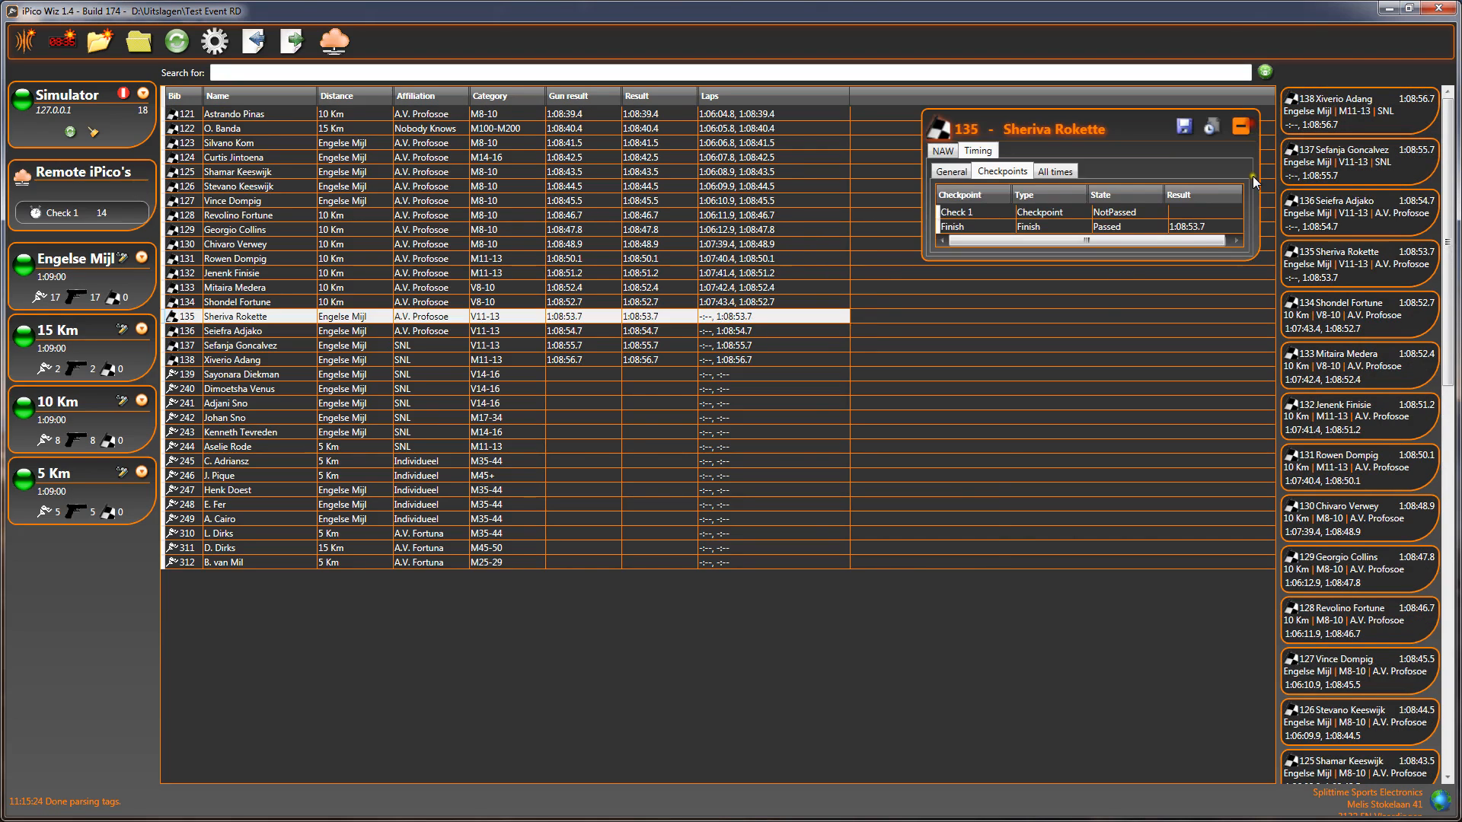
pyautogui.click(999, 234)
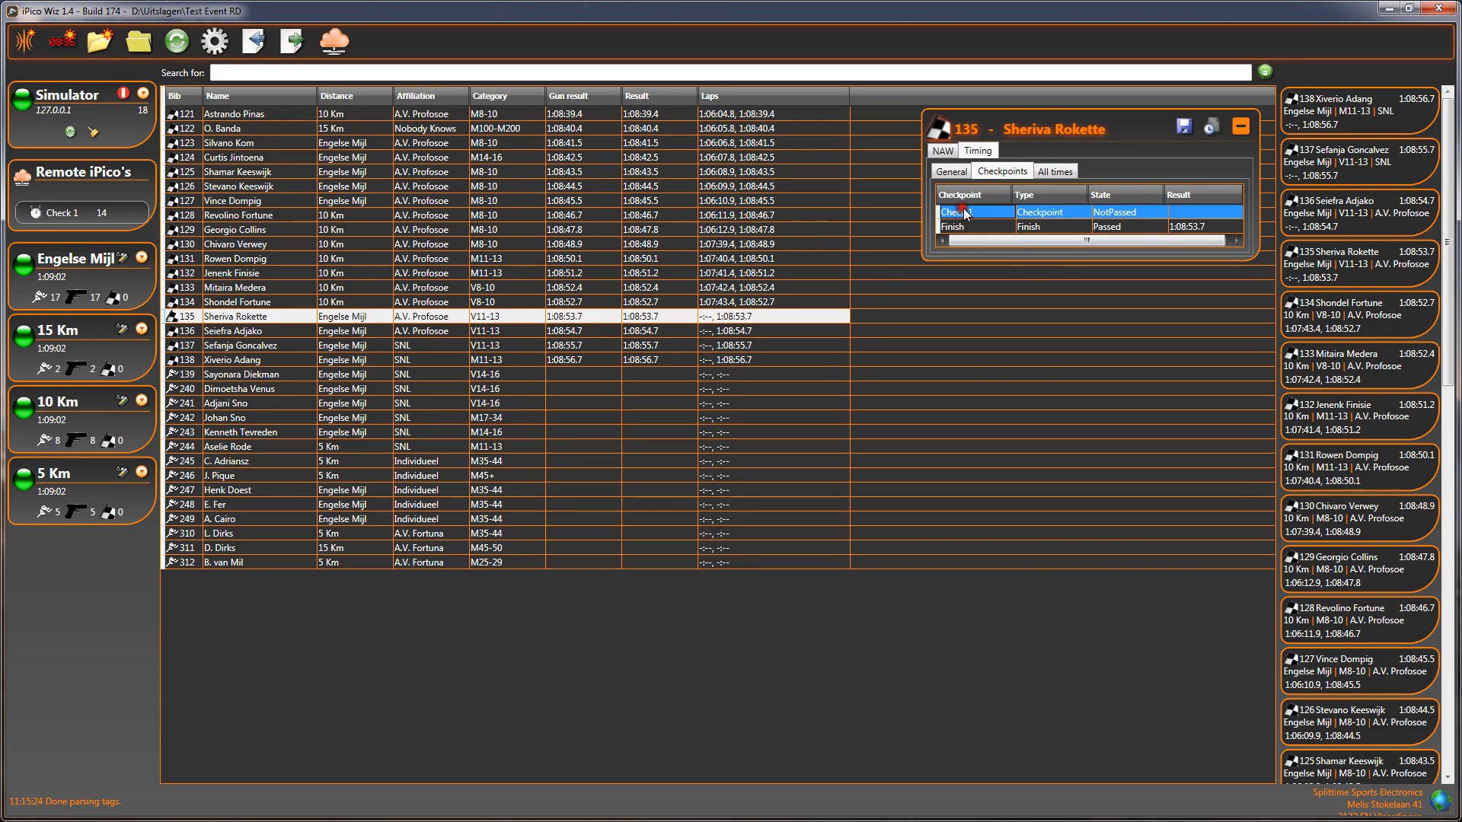
pyautogui.click(997, 226)
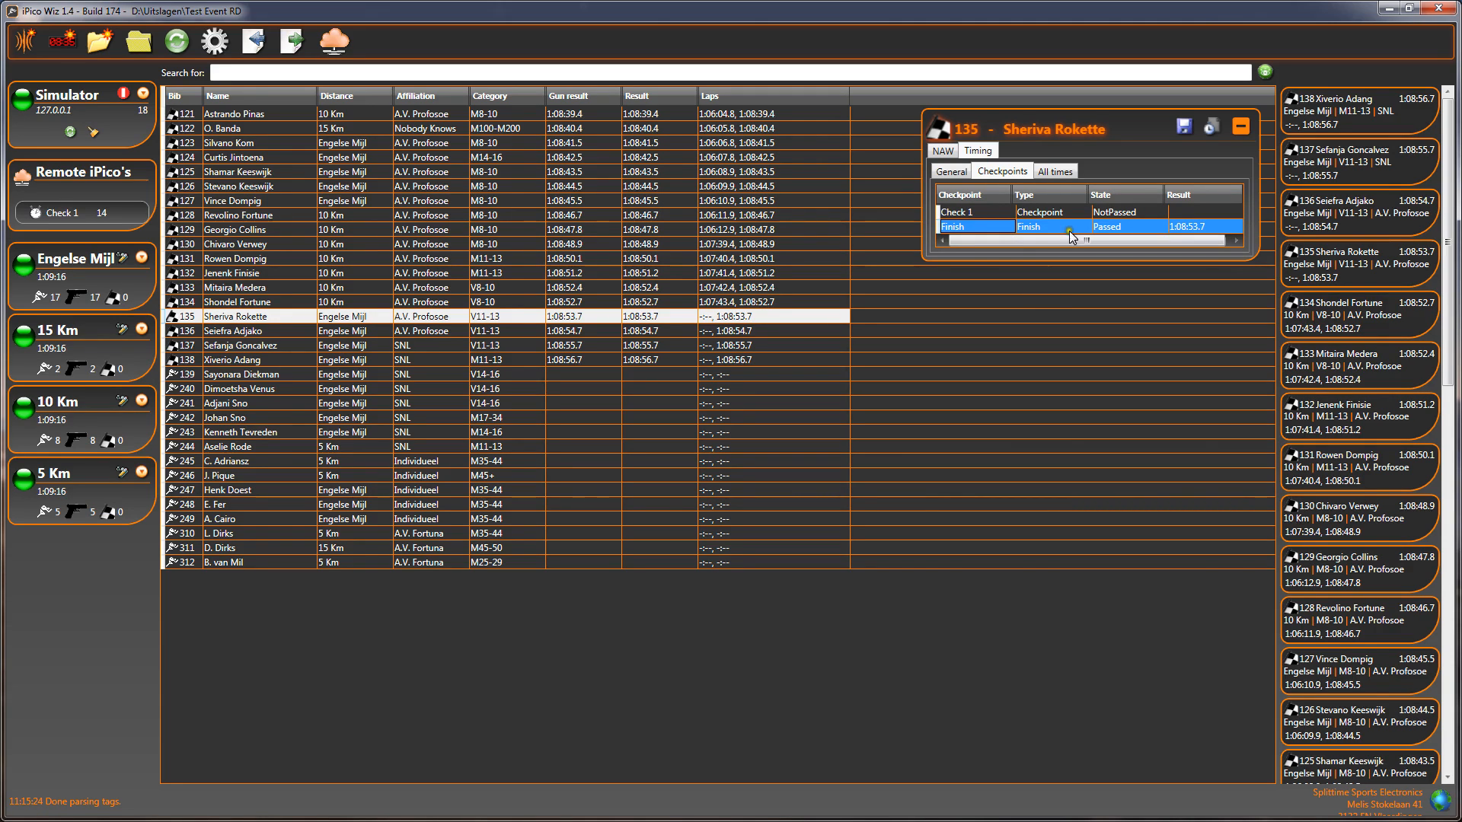
pyautogui.click(1239, 127)
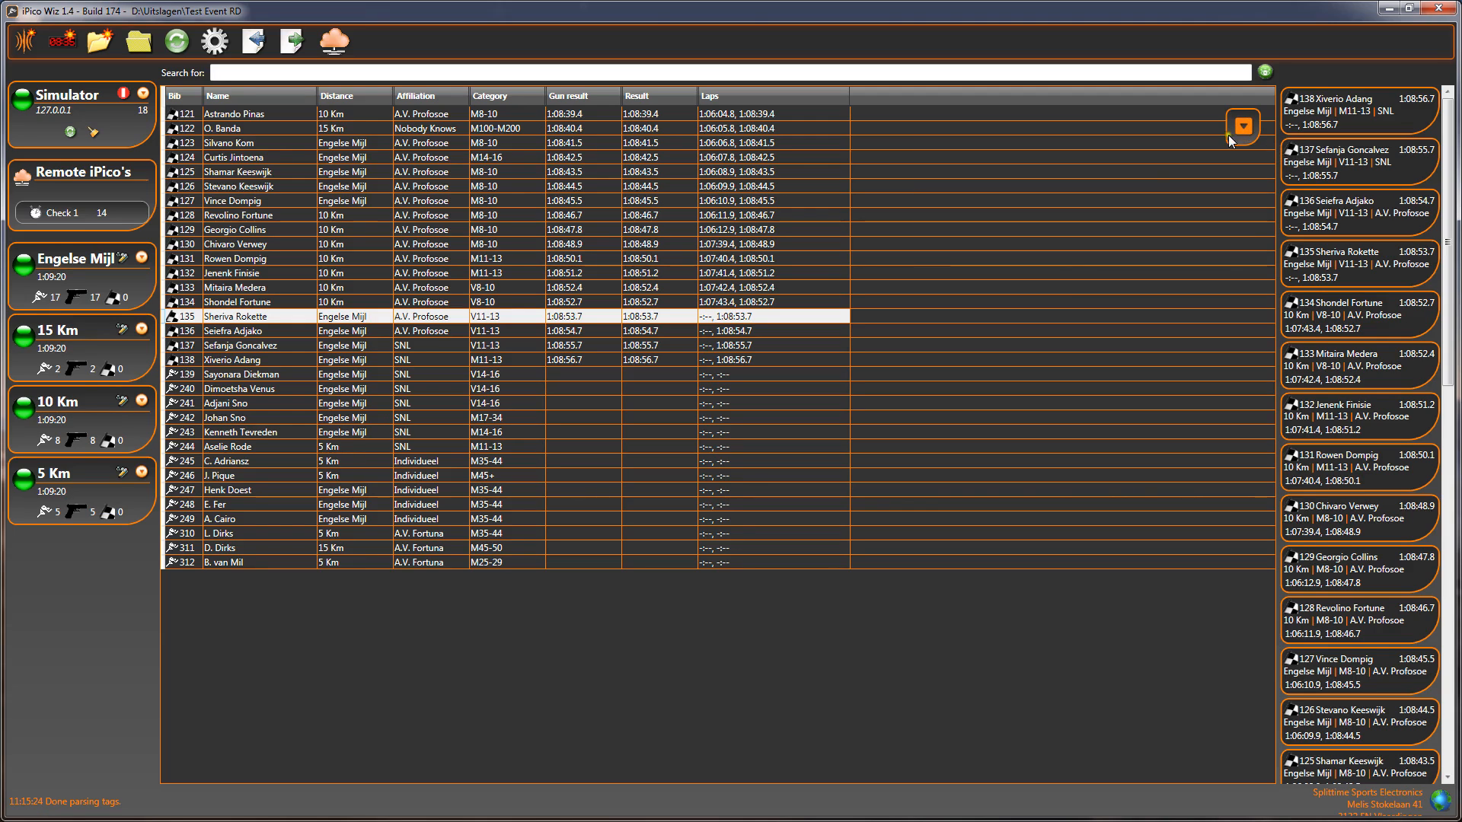